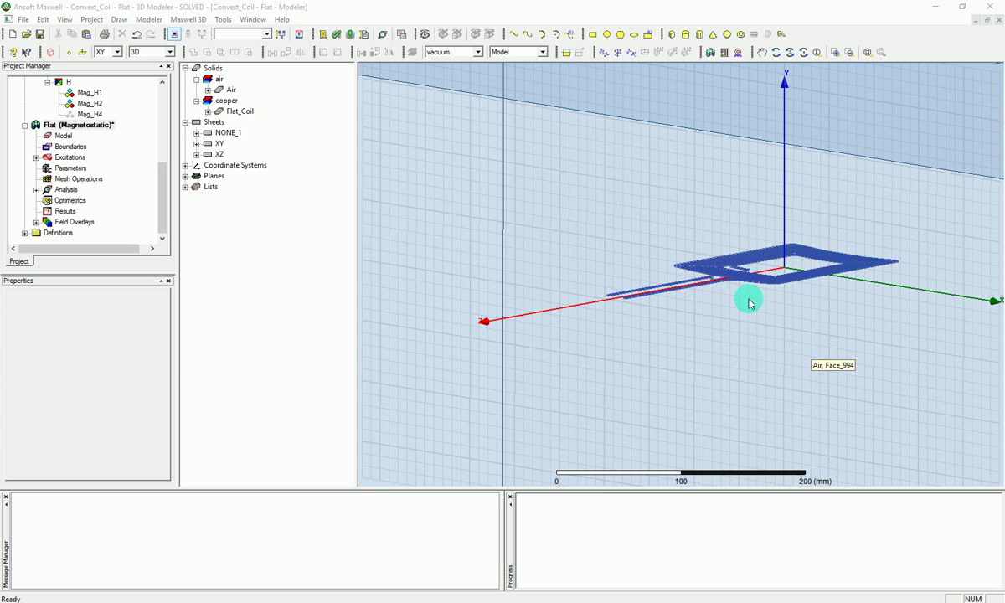
Step: Orbit and zoom the view so the coil and air box face with the X axis pointing right
scroll(753, 321, down, 5)
scroll(753, 326, down, 1)
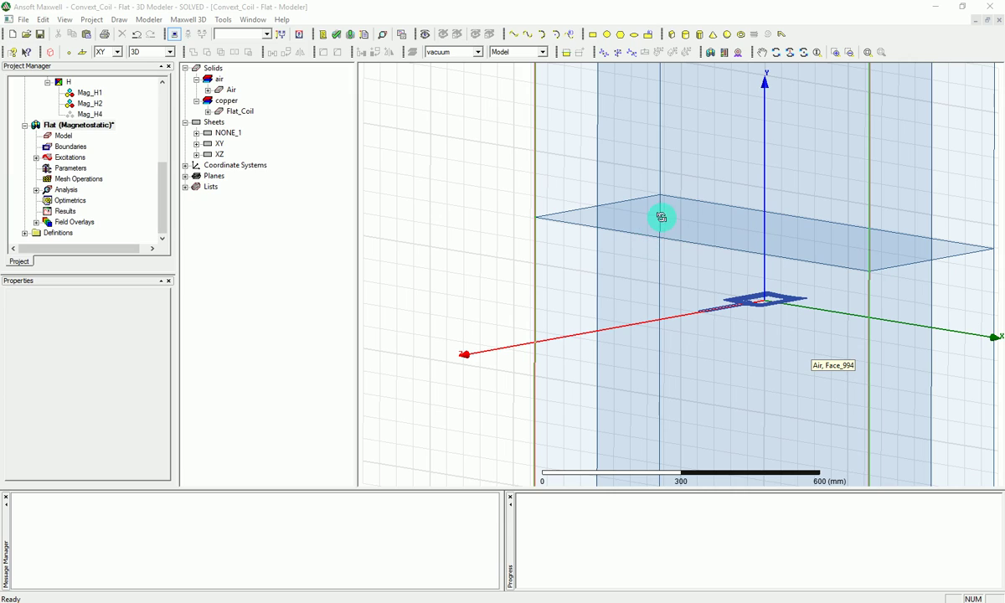
mouse_move(726, 235)
alt+mouse_down()
mouse_move(731, 204)
mouse_move(738, 235)
mouse_move(698, 235)
mouse_move(729, 228)
mouse_move(755, 293)
alt+mouse_up()
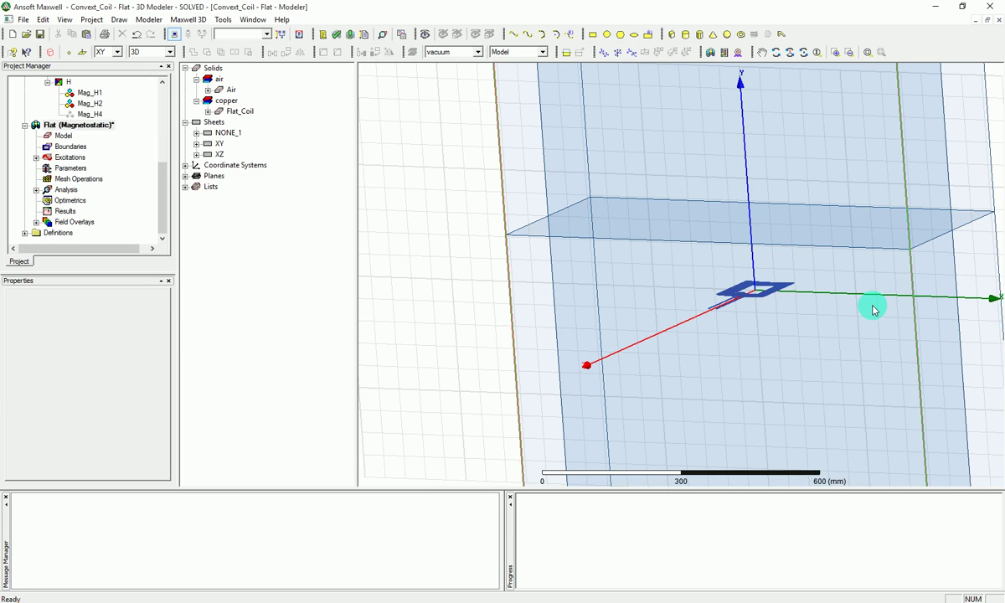
alt+drag(832, 307, 763, 284)
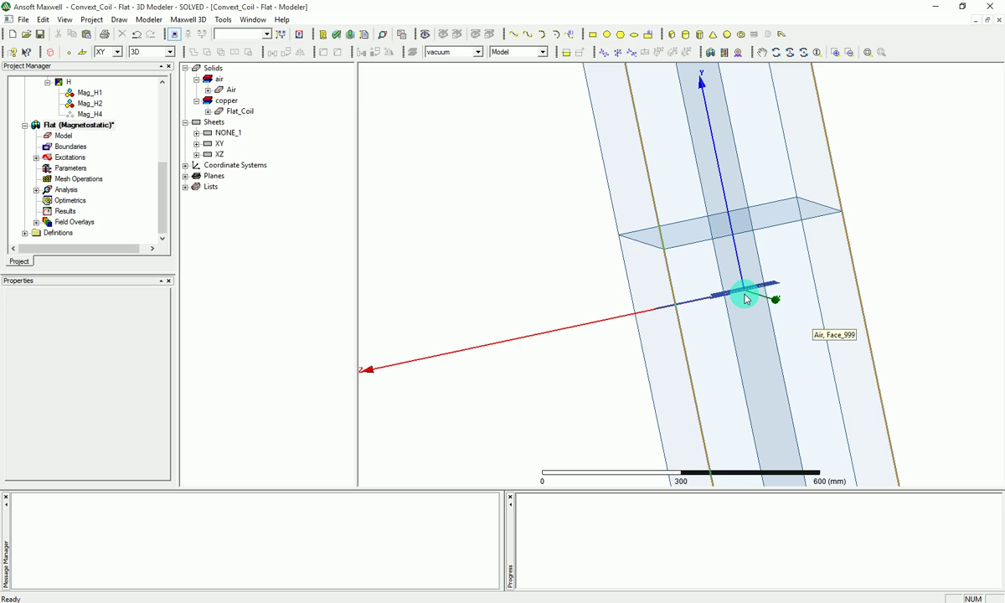
alt+drag(743, 294, 804, 239)
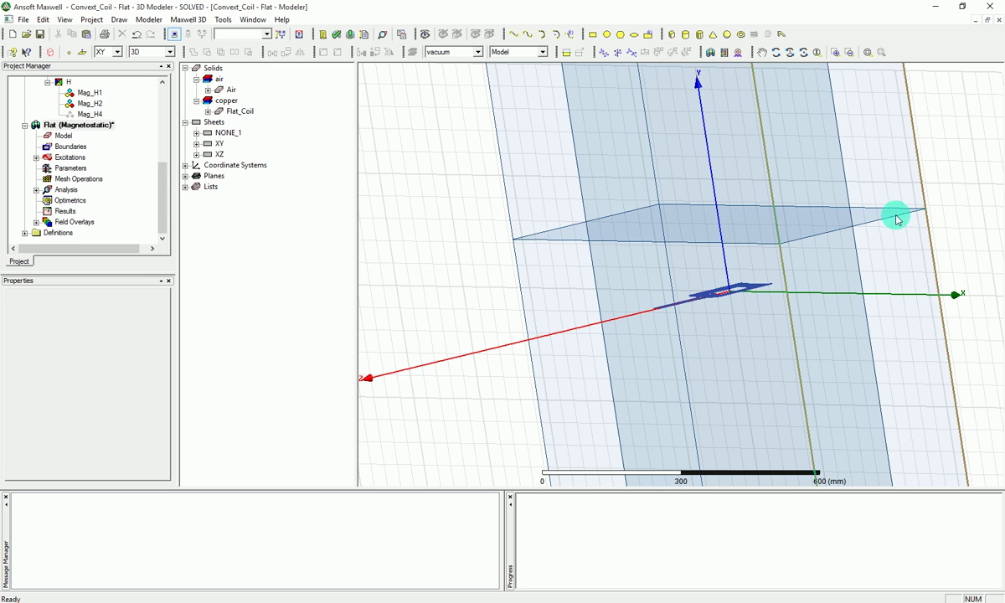
alt+drag(985, 176, 843, 242)
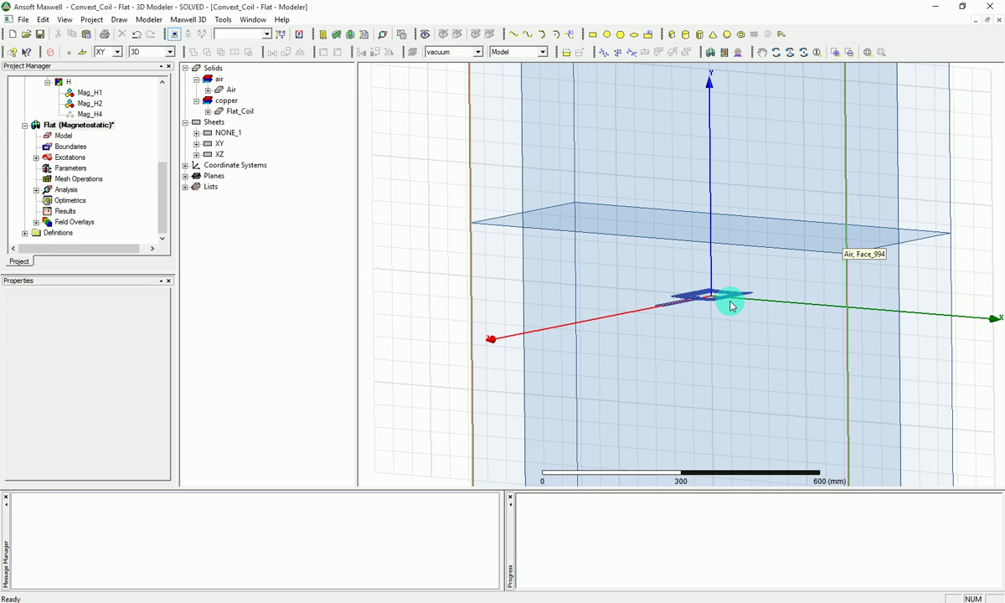
scroll(728, 301, up, 5)
scroll(700, 306, up, 3)
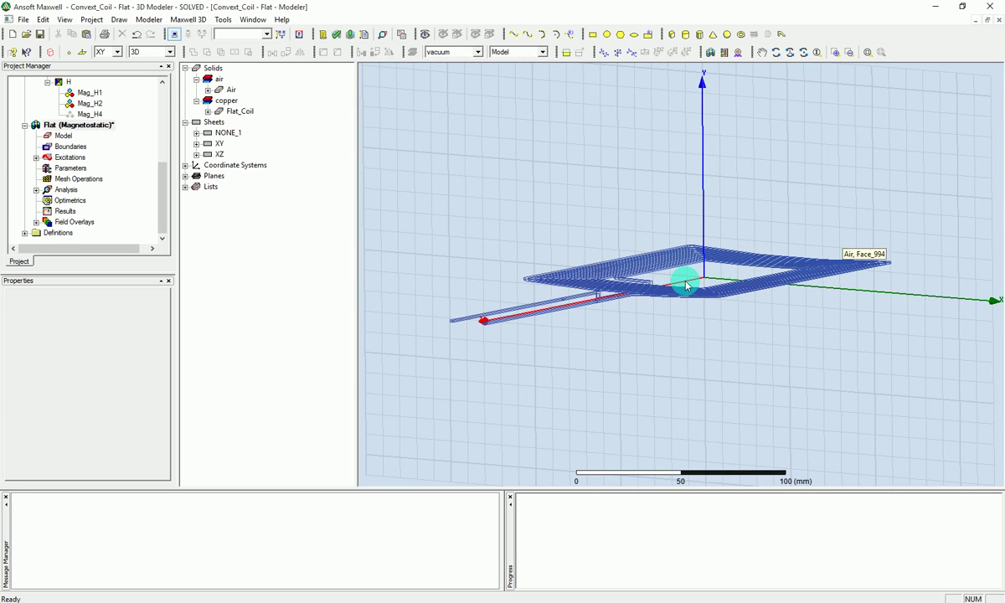
scroll(684, 284, down, 3)
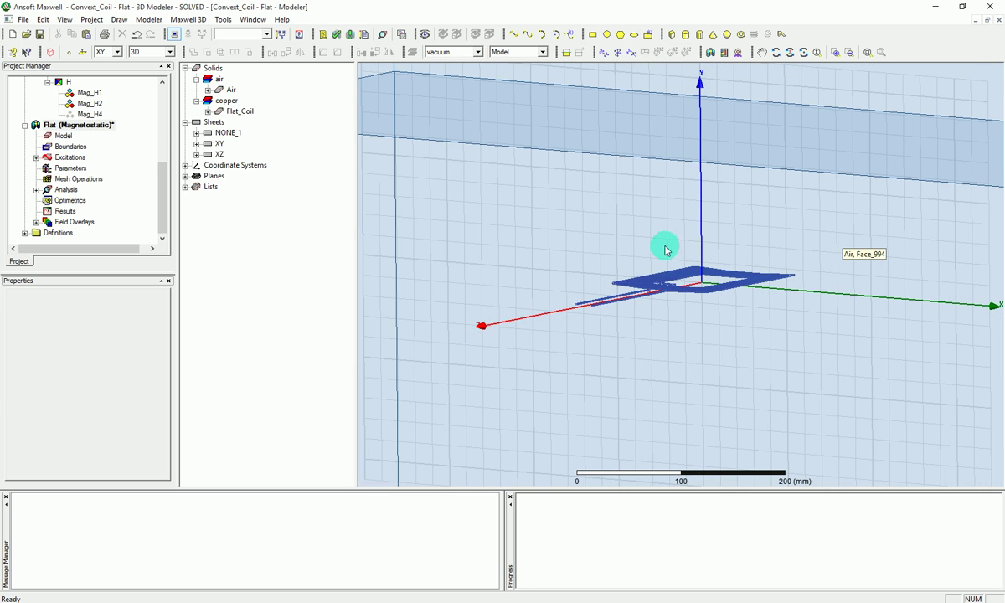
Step: Draw a non-model polyline from the origin straight up to Y = 300 mm
click(512, 33)
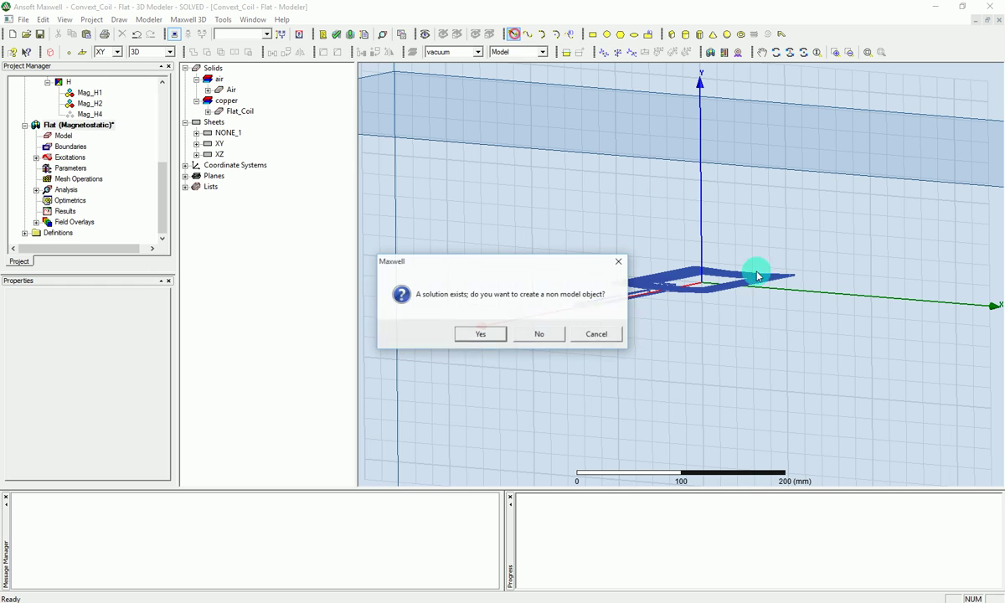
click(473, 340)
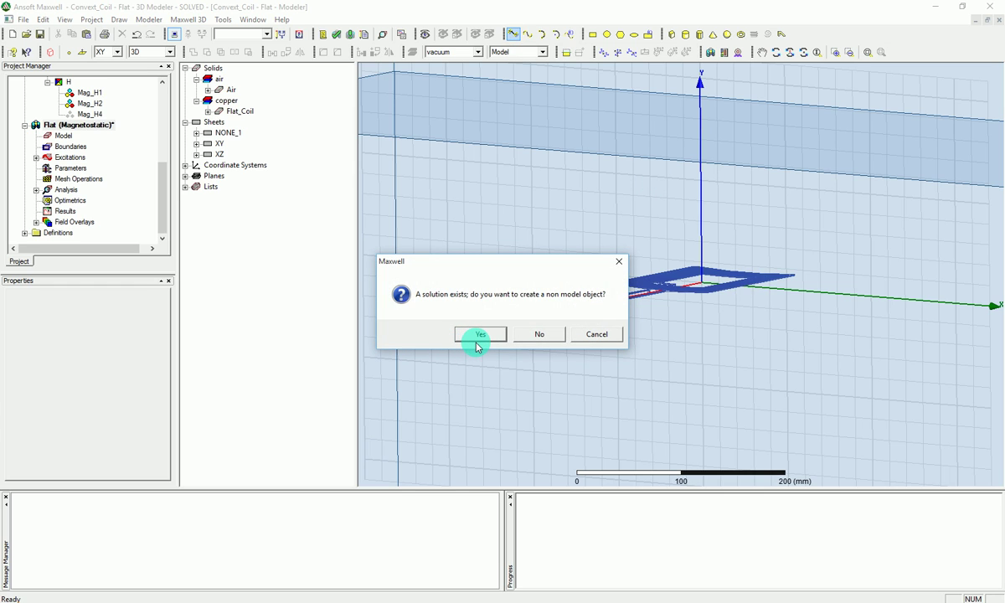
click(478, 335)
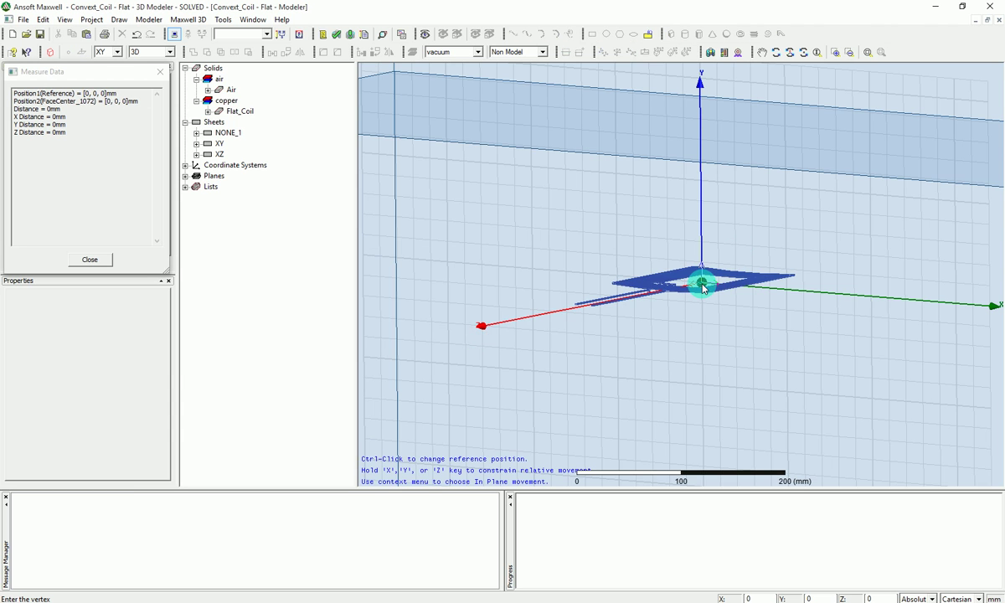
scroll(703, 287, up, 6)
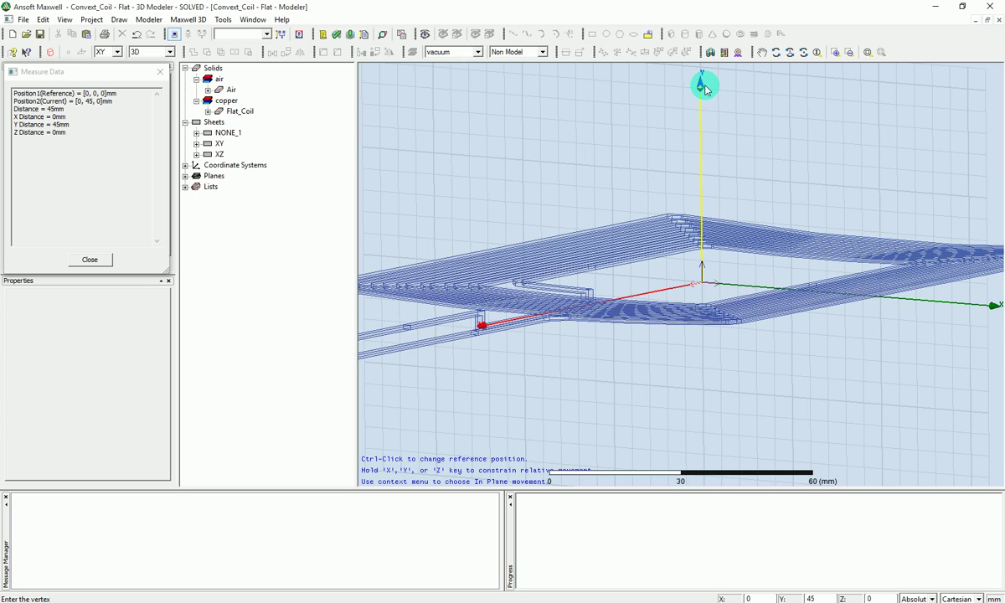
key(Tab)
key(Tab)
text(300)
key(Return)
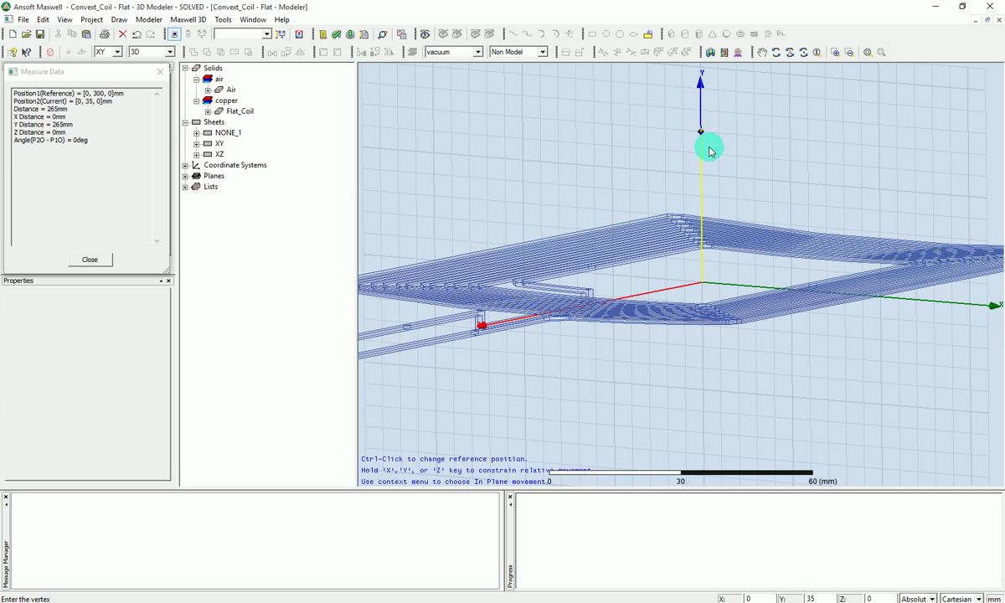
right_click(711, 132)
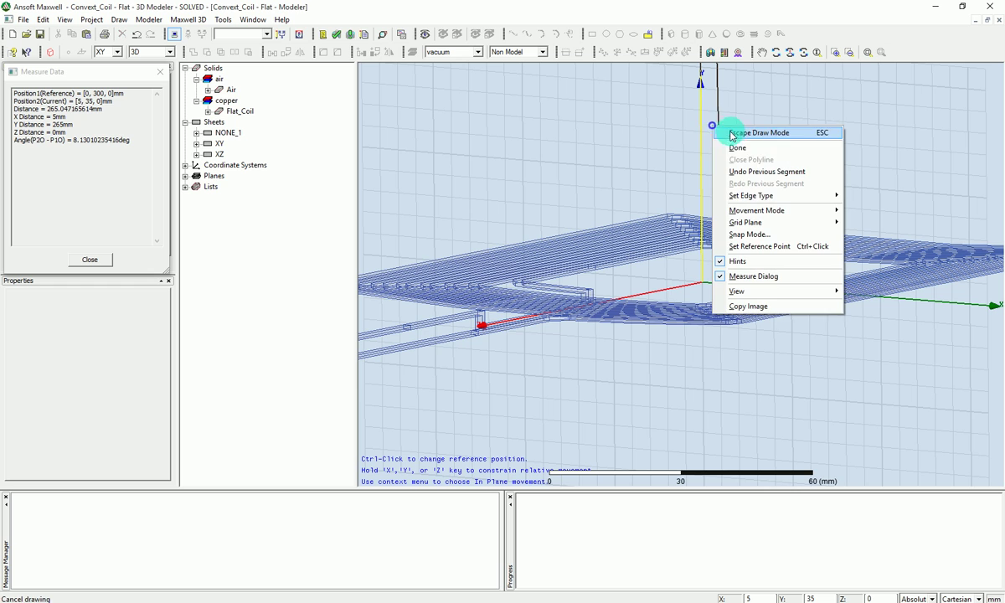
click(740, 148)
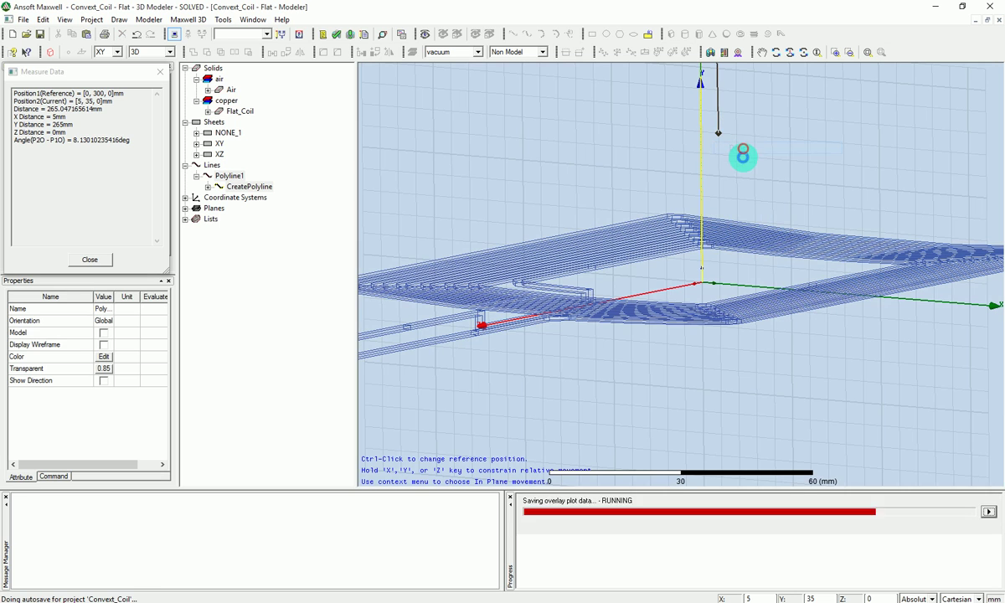
Step: Rename Polyline1 to Central_line in its Properties dialog, confirm, and clear the selection
click(391, 234)
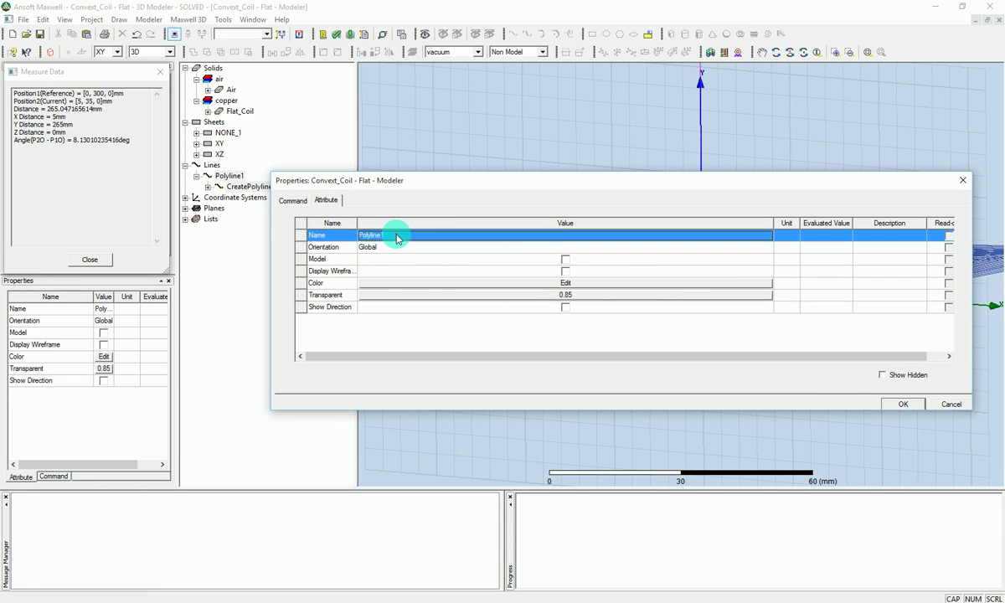
click(391, 234)
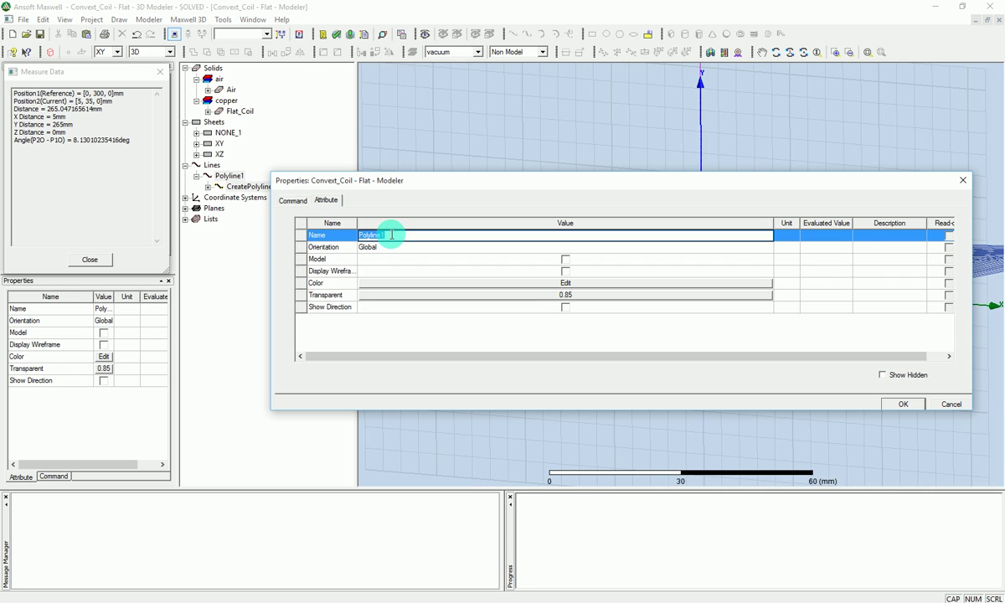
text(Cent)
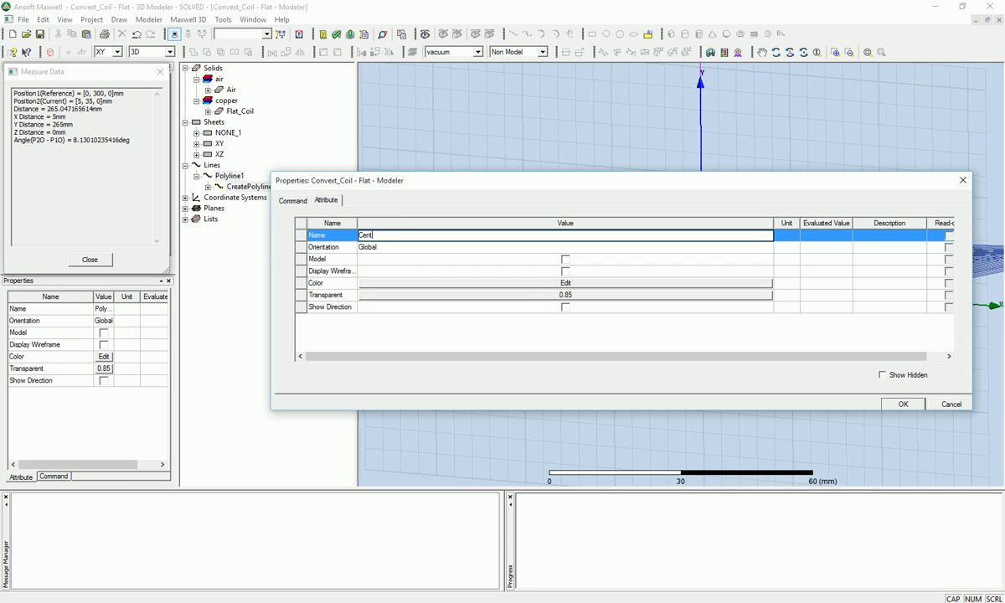
text(ral_line)
click(295, 200)
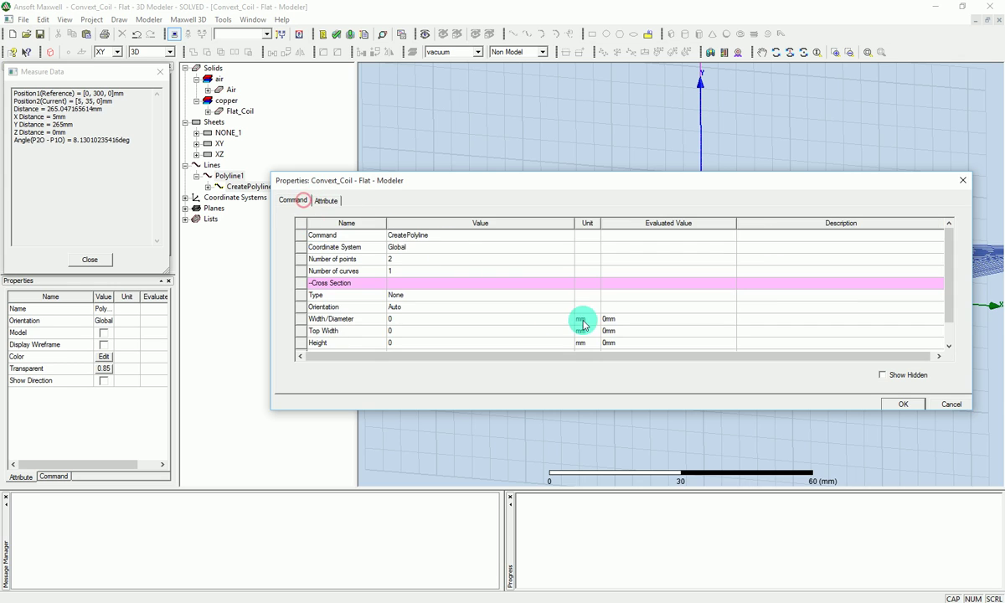
click(899, 404)
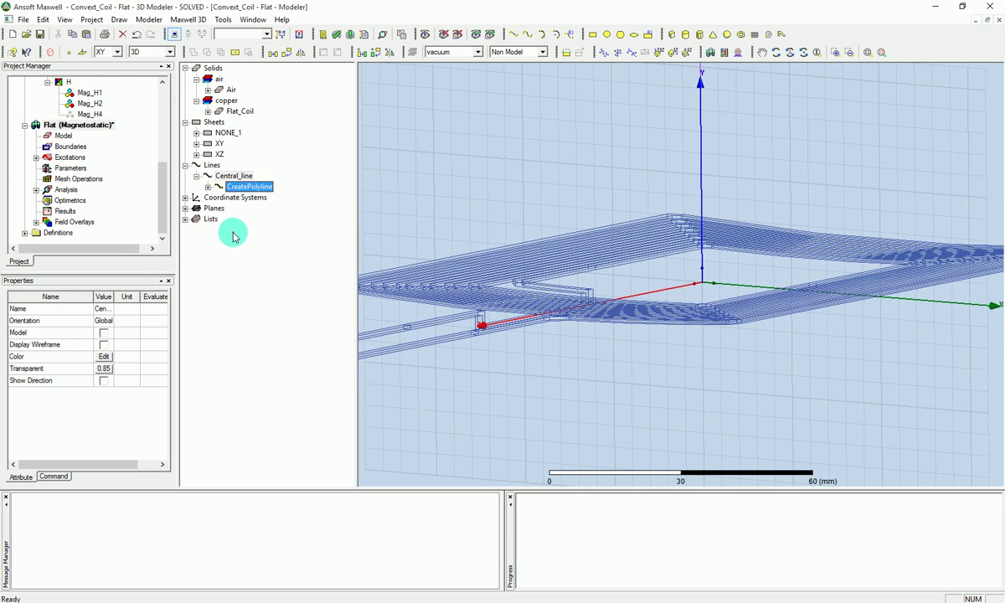
click(226, 224)
click(195, 176)
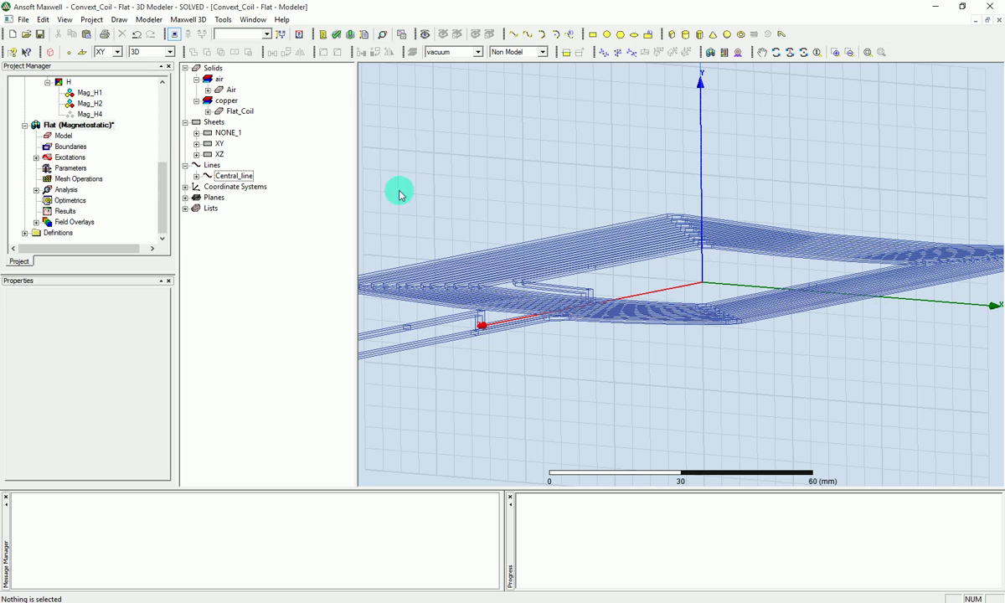
Step: Set up a Rectangular Plot fields report of Mag_H with Central_line as the geometry
right_click(69, 215)
mouse_move(133, 279)
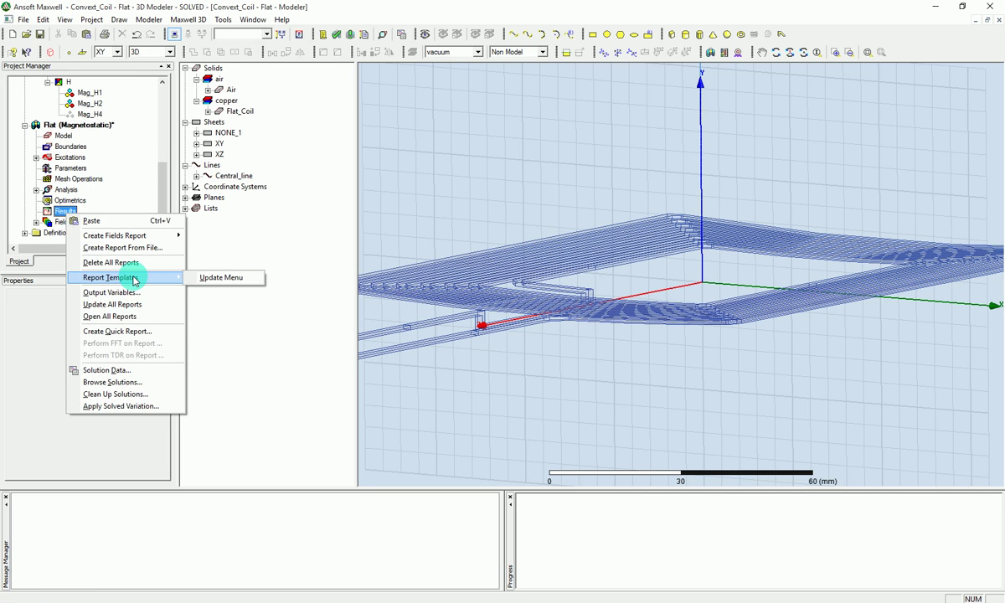
mouse_move(133, 235)
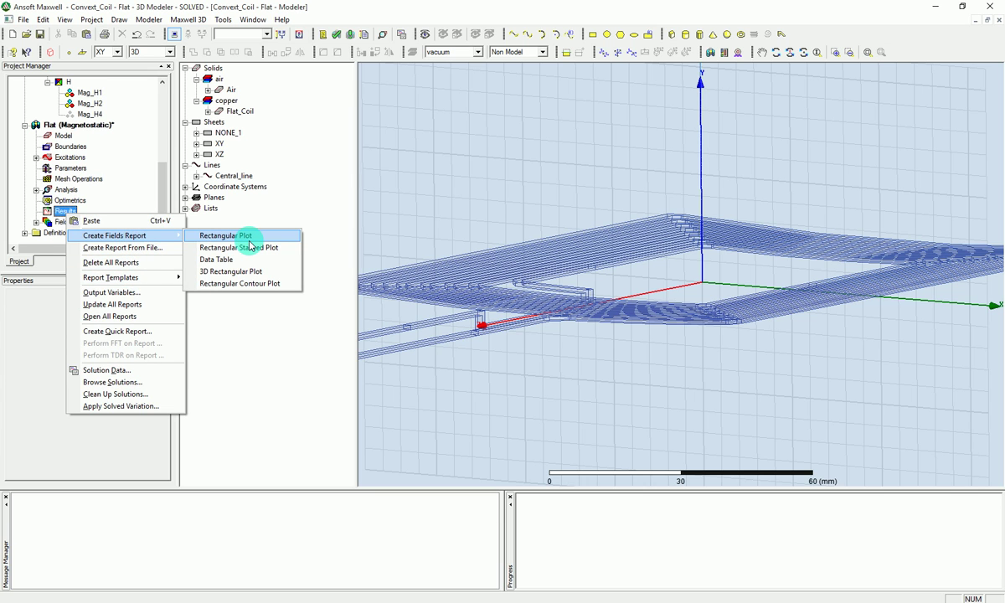
click(242, 236)
click(468, 177)
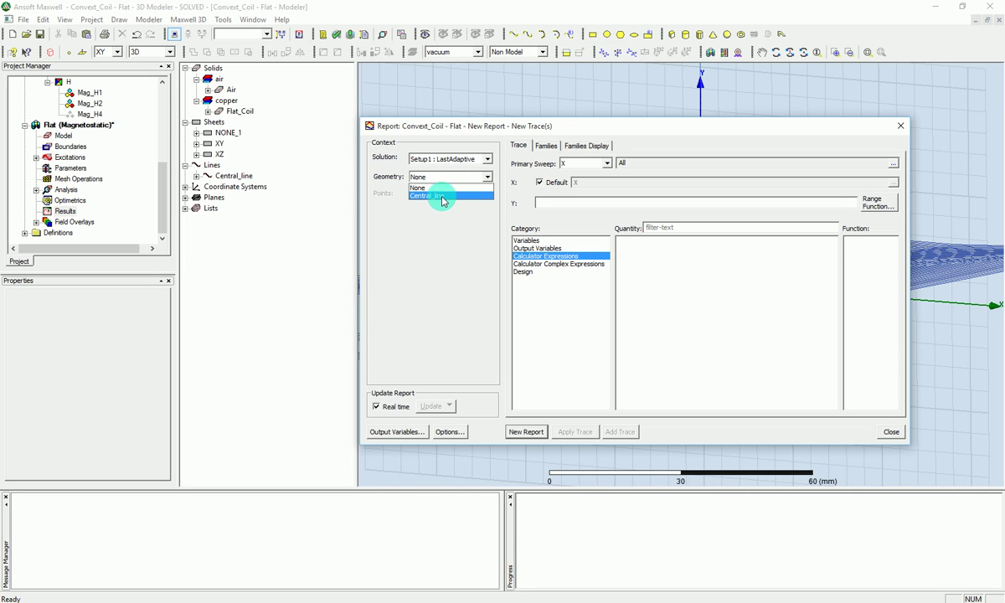
click(442, 197)
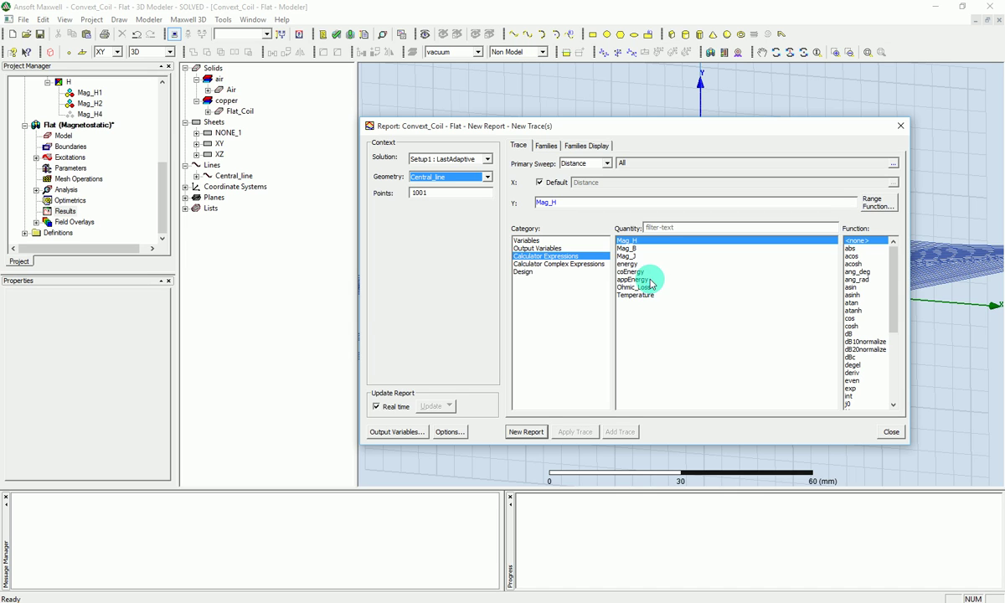
click(628, 240)
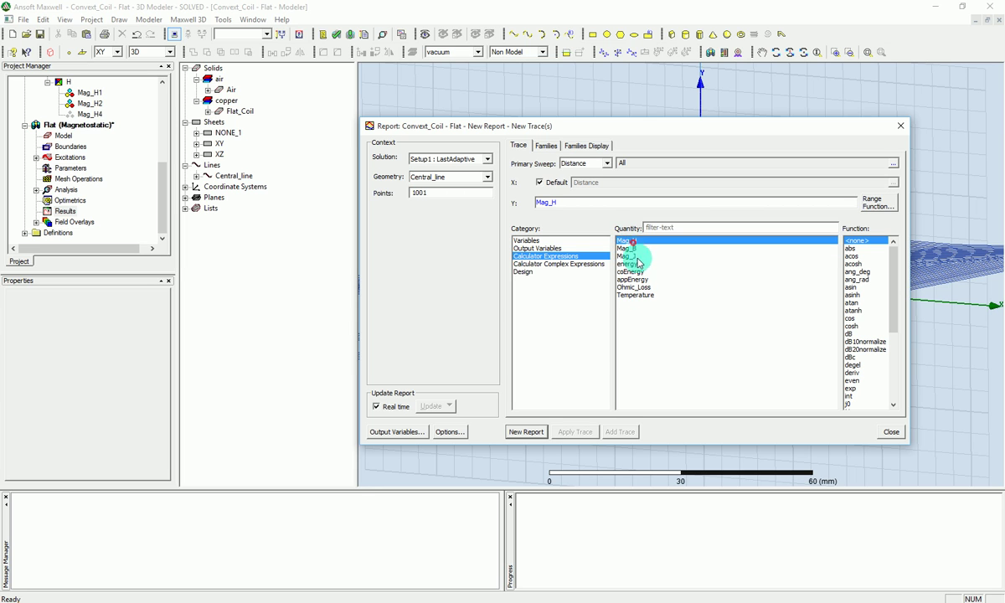
Step: Generate the Mag_H report and close the Report dialog to show XY Plot 1
click(526, 431)
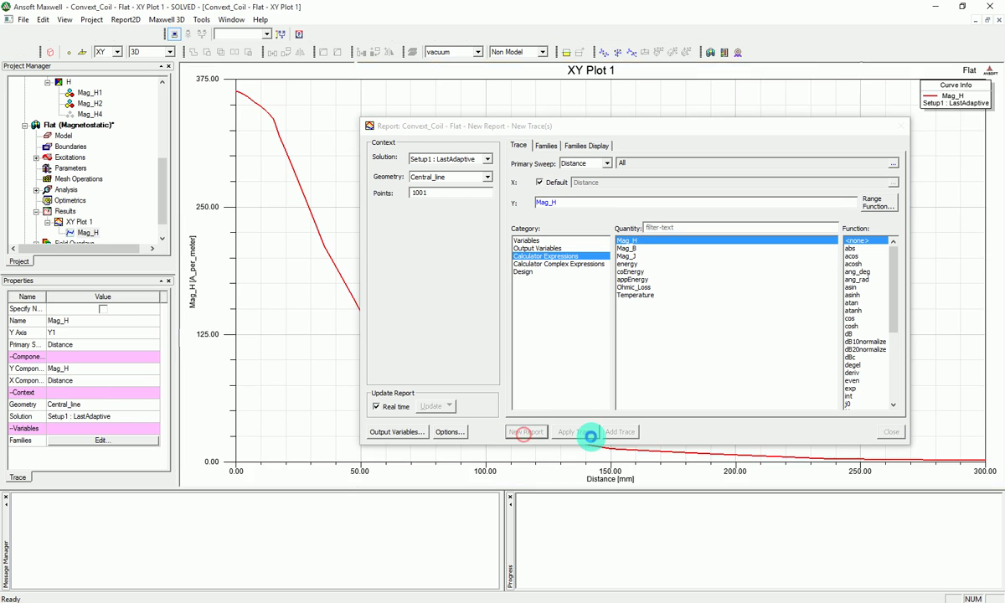
click(892, 431)
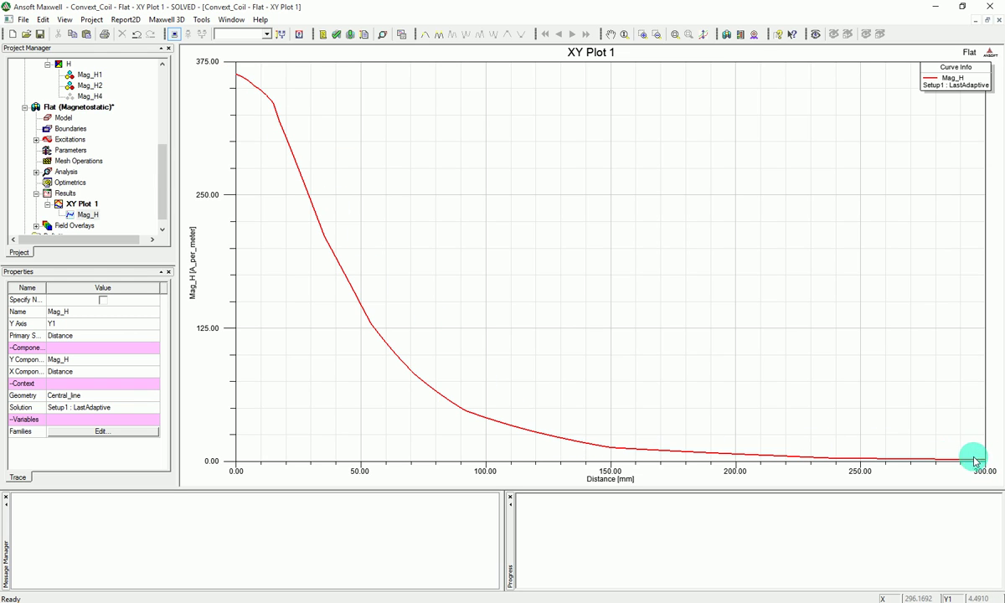
click(67, 118)
double_click(67, 119)
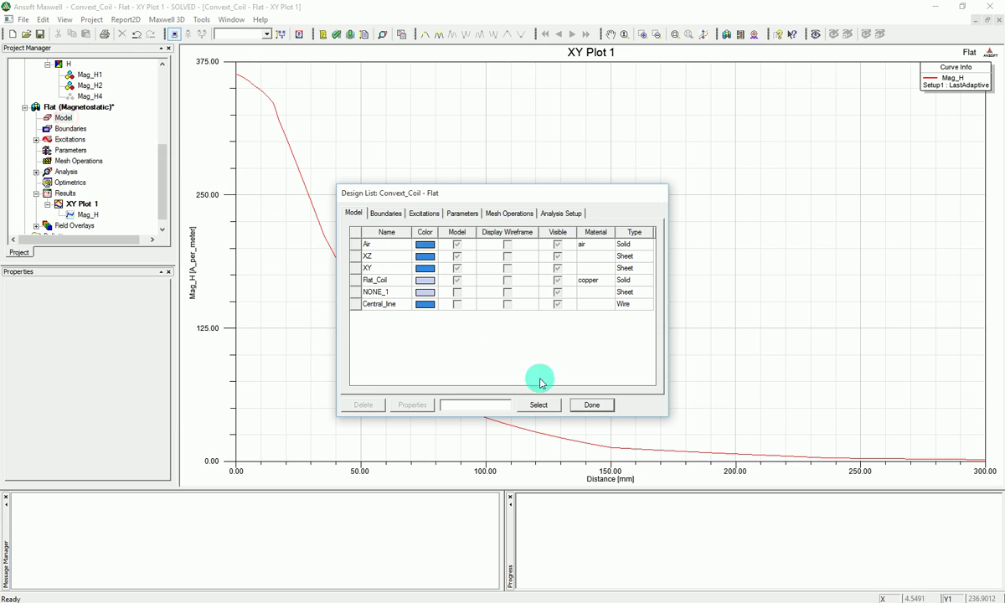
click(589, 408)
double_click(67, 106)
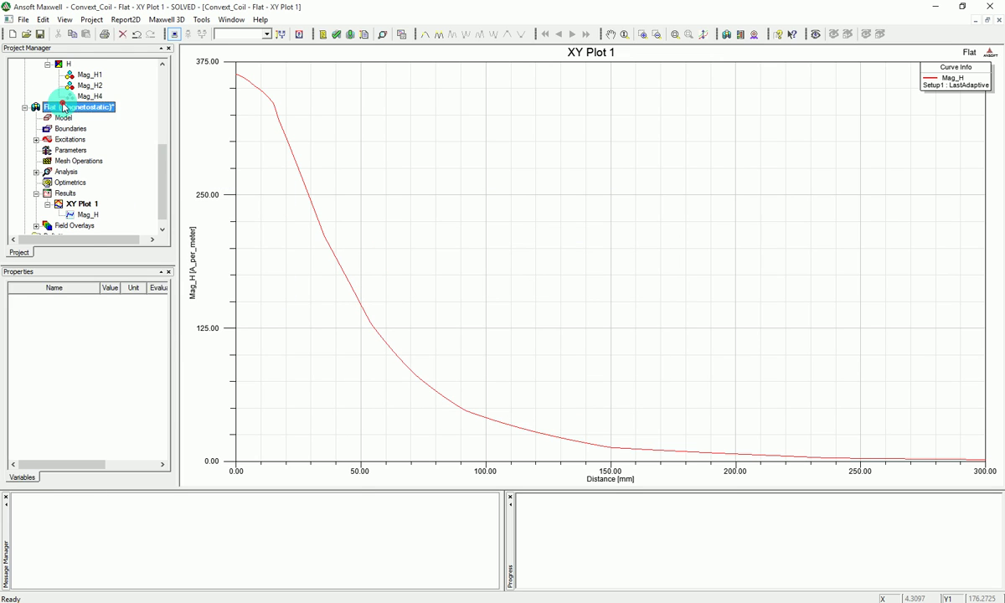
scroll(700, 301, down, 5)
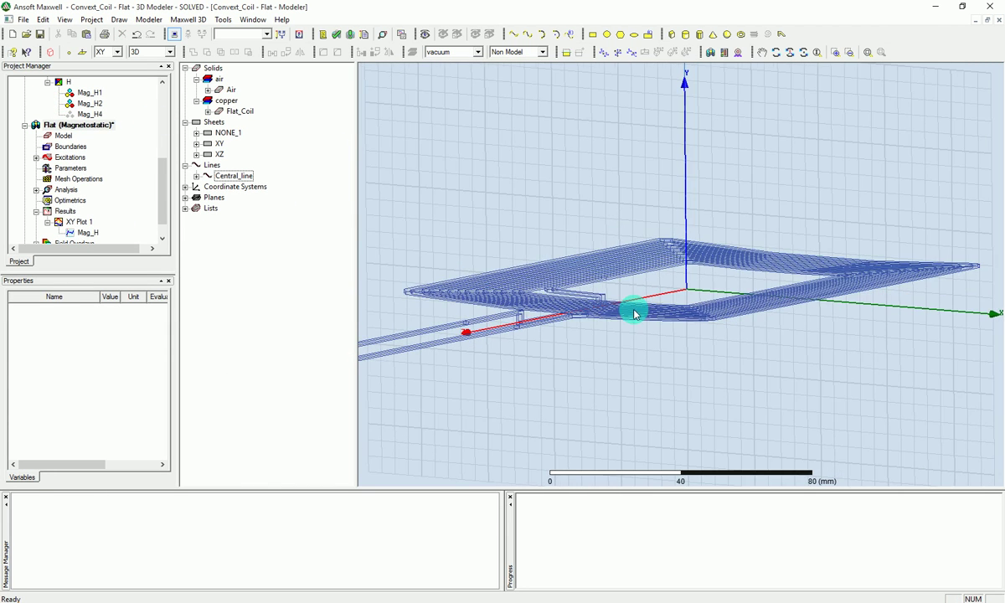
scroll(628, 284, down, 3)
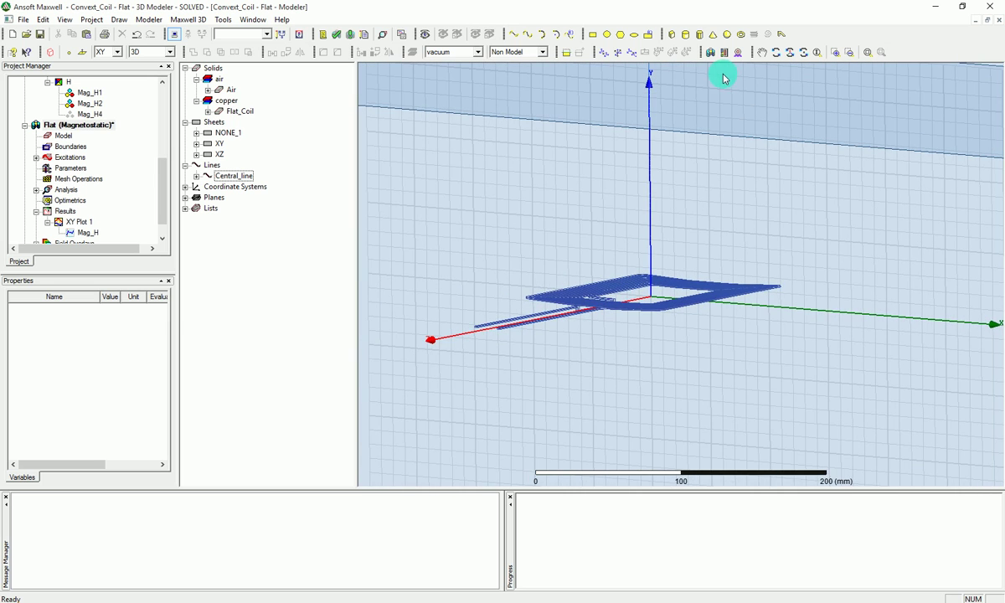
scroll(676, 181, down, 3)
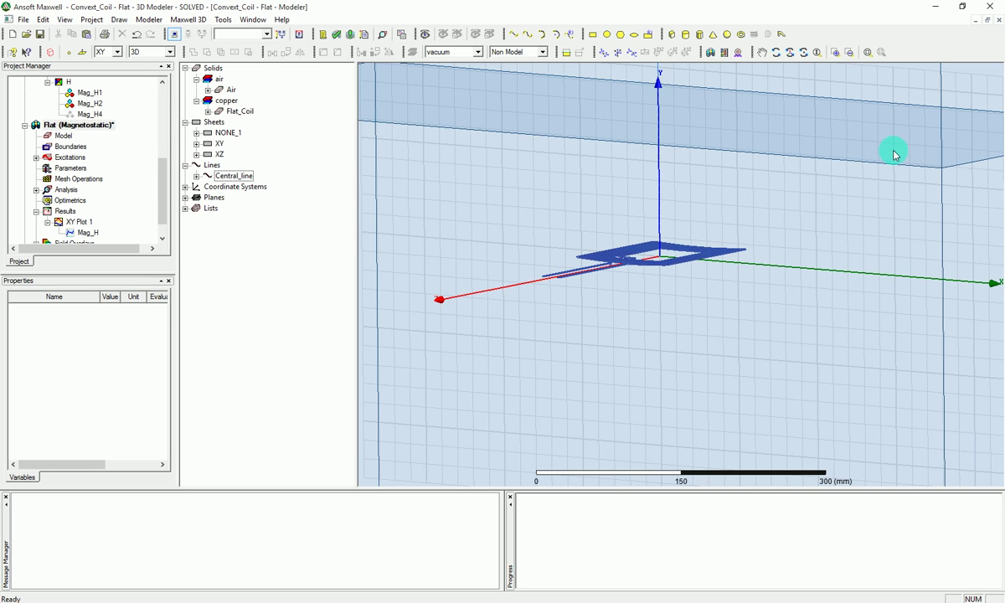
scroll(852, 215, down, 2)
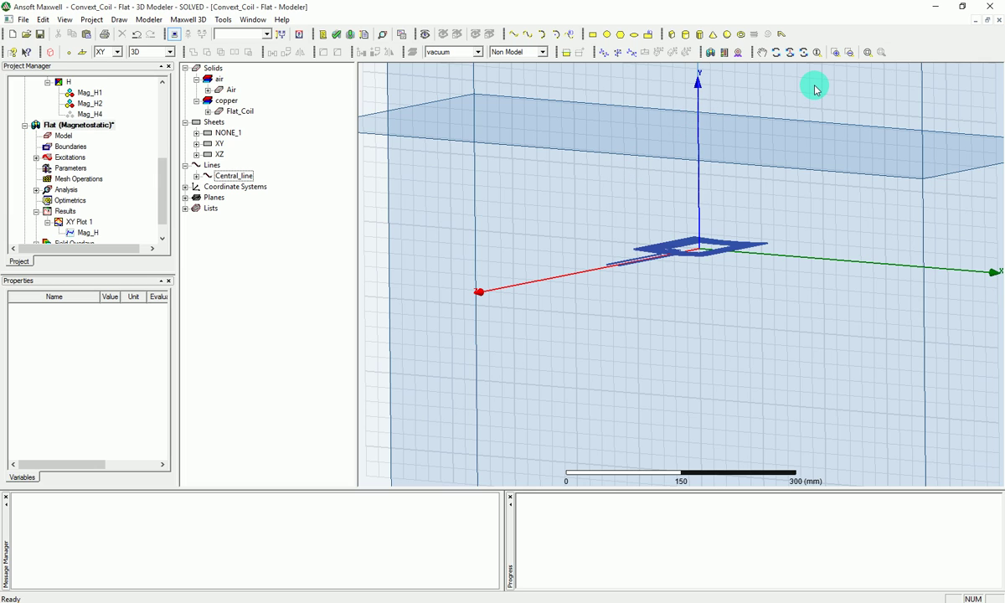
Step: Create an offset-origin relative coordinate system at Y = -150 mm
click(602, 54)
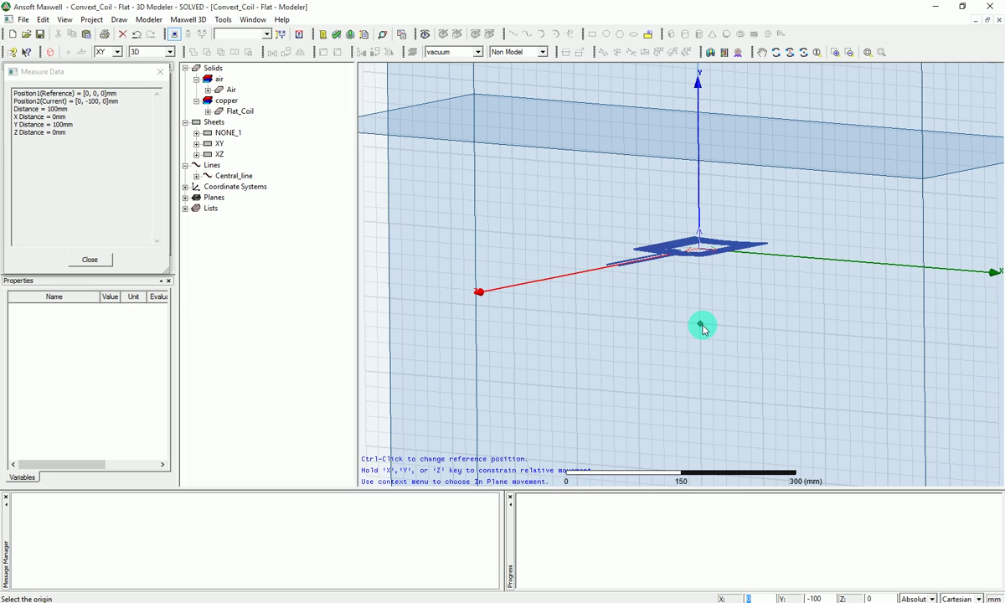
text(-)
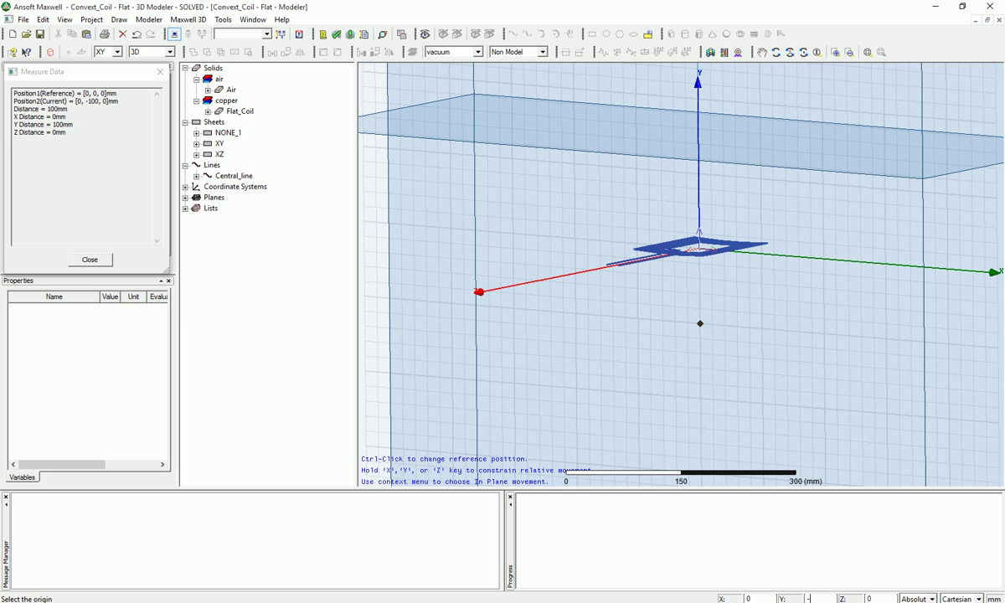
click(702, 327)
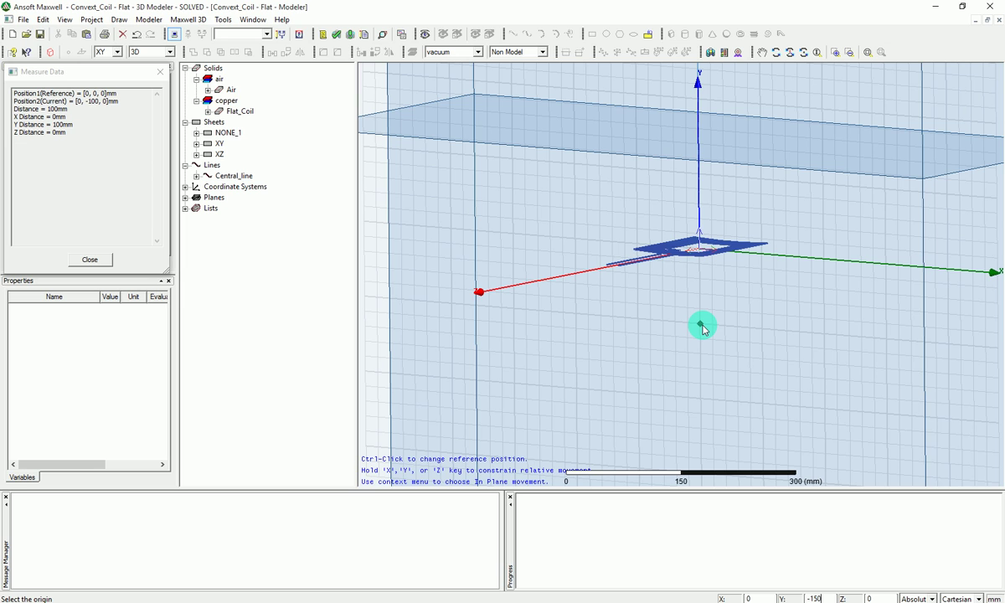
key(Return)
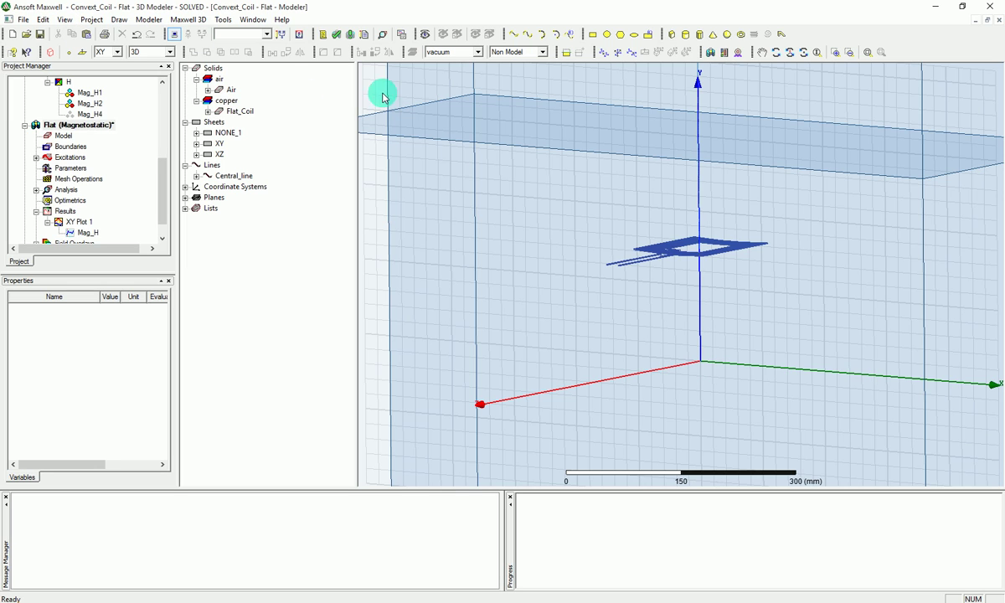
Step: Select the whole Air object and section it on the XZ plane, creating Air_Section1
click(426, 249)
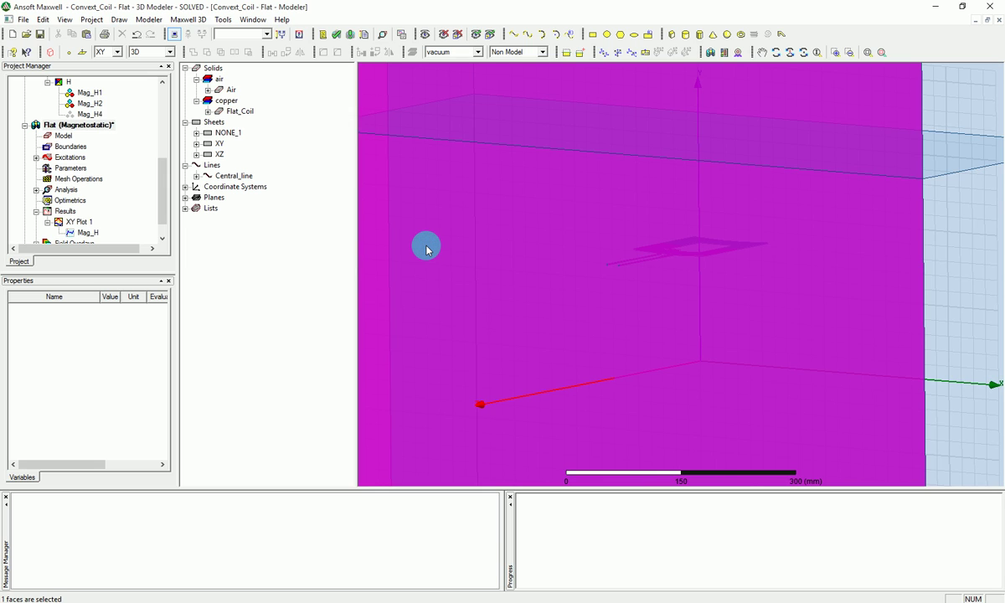
key(o)
click(959, 254)
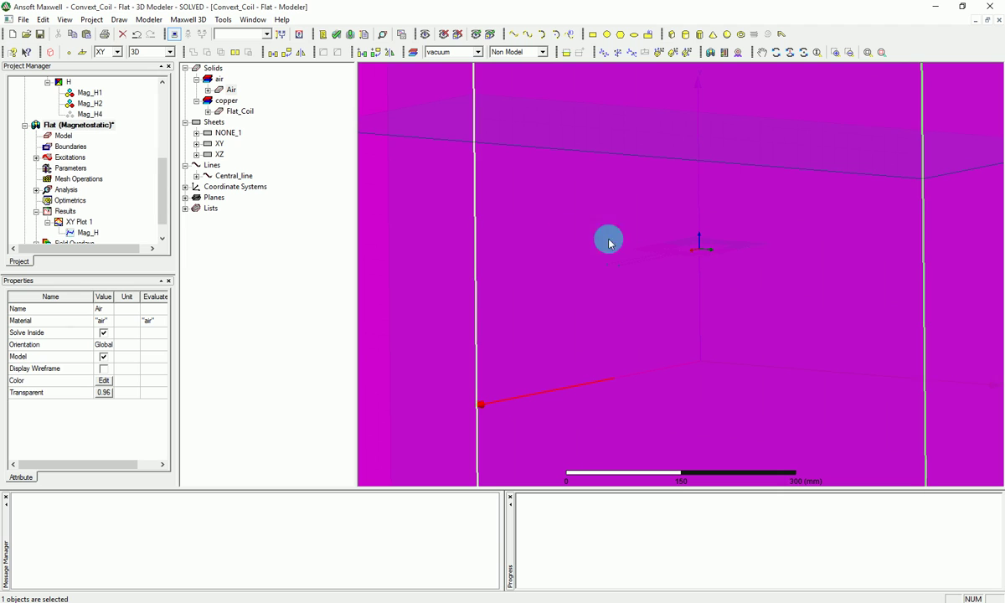
click(149, 20)
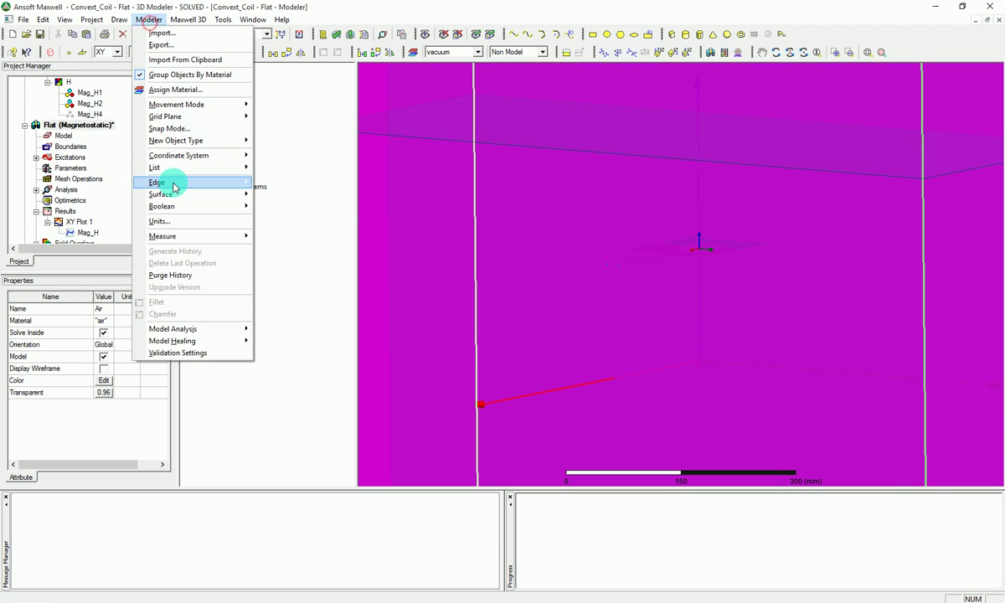
click(171, 192)
click(291, 199)
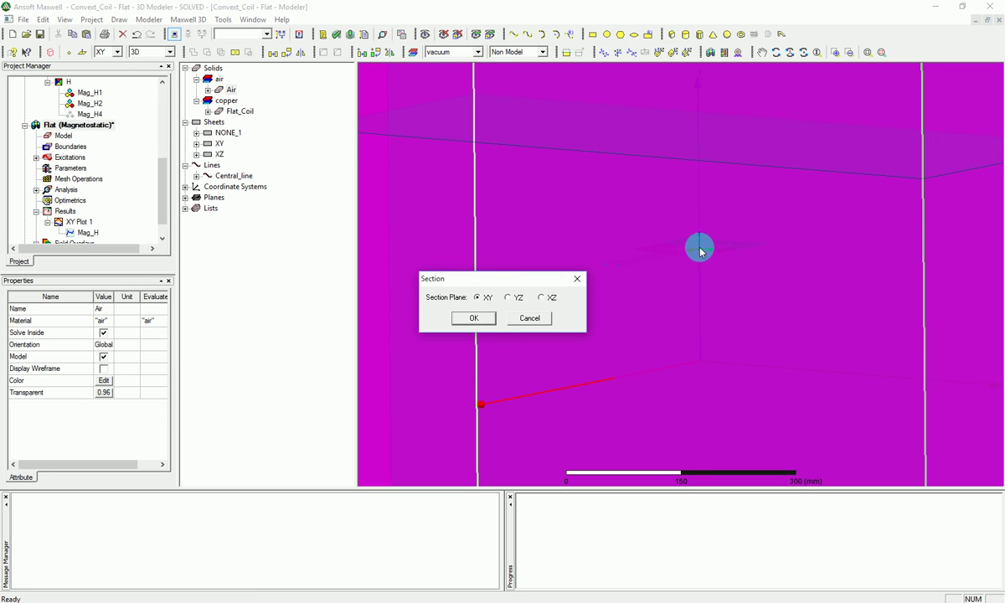
click(542, 297)
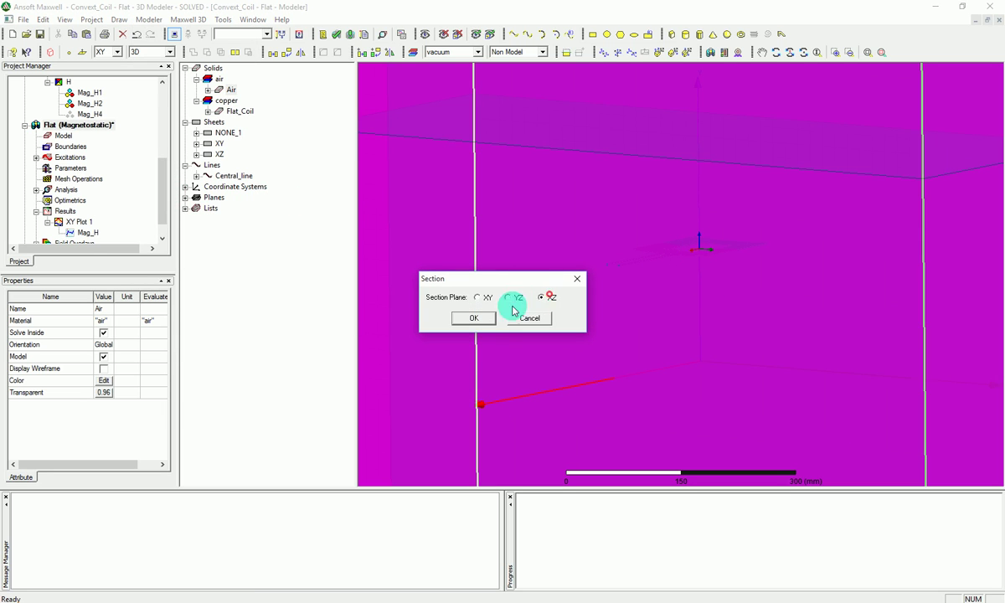
click(470, 319)
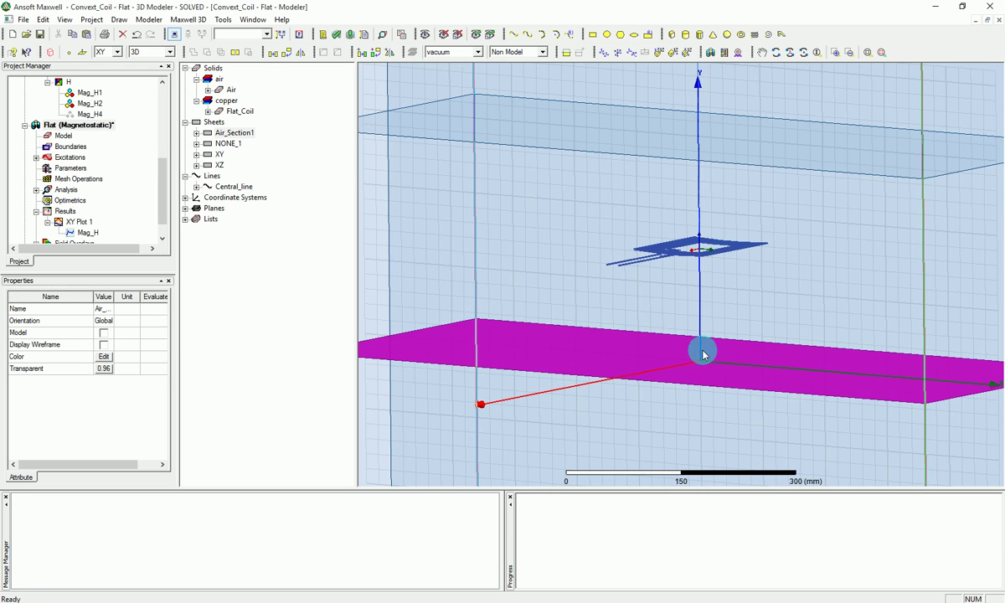
click(615, 384)
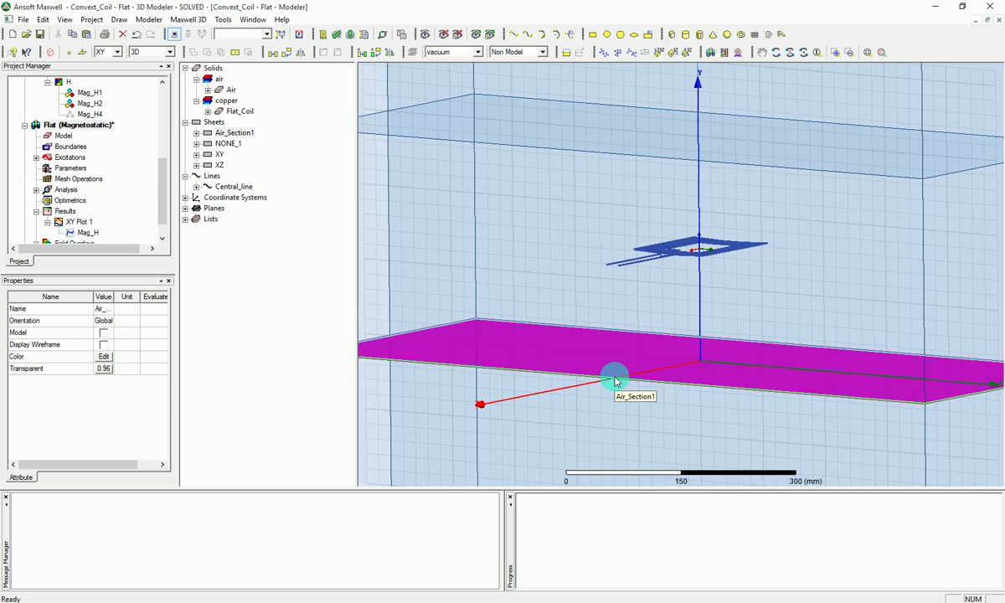
click(618, 390)
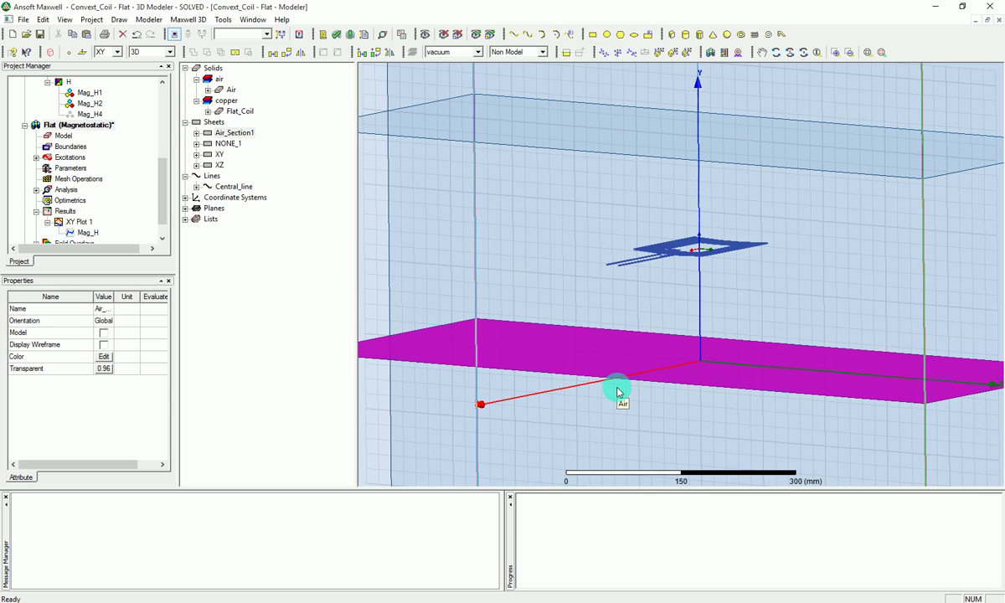
scroll(517, 288, down, 2)
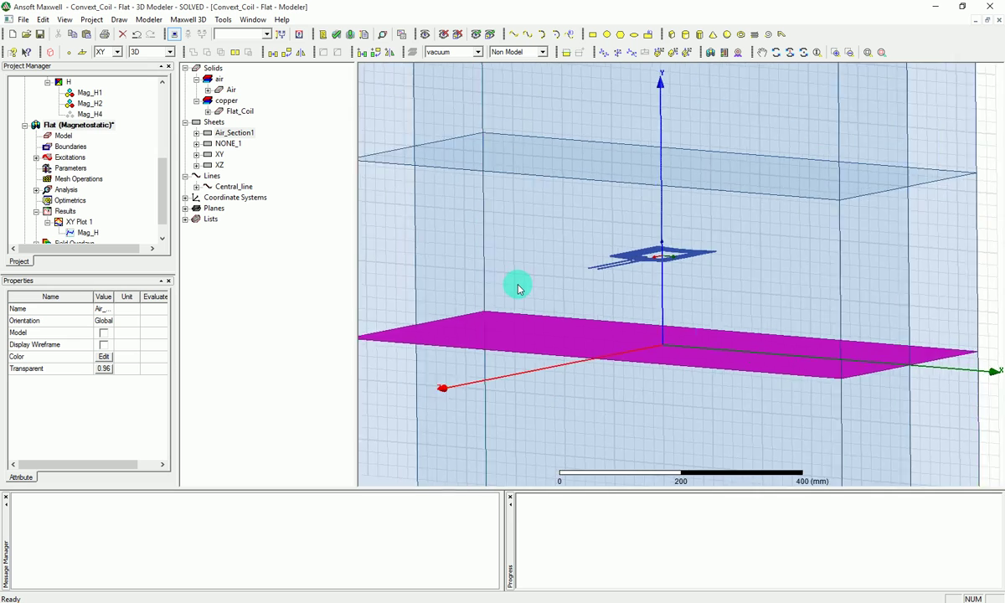
scroll(517, 288, down, 1)
right_click(472, 315)
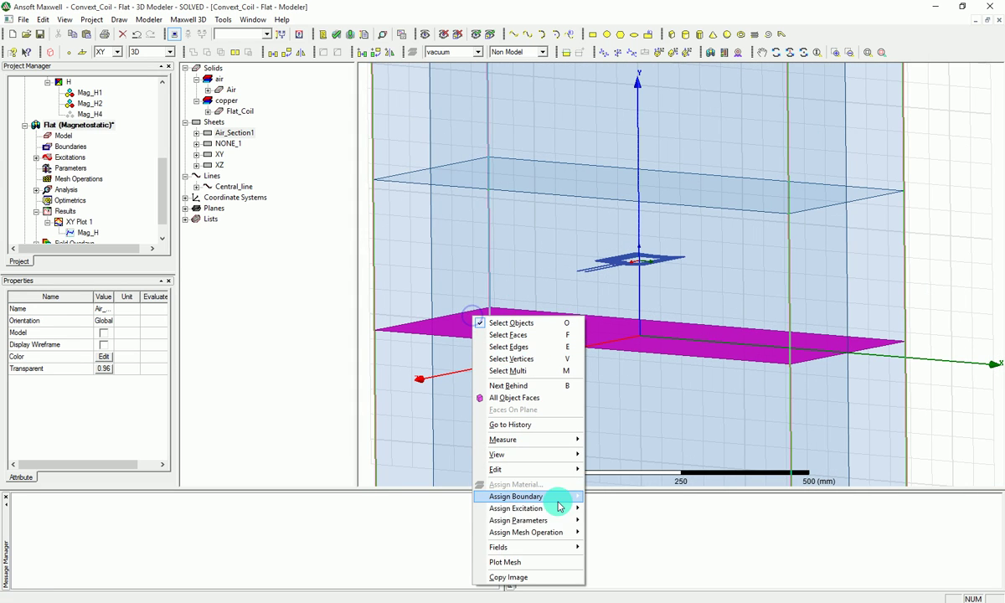
click(549, 546)
click(616, 551)
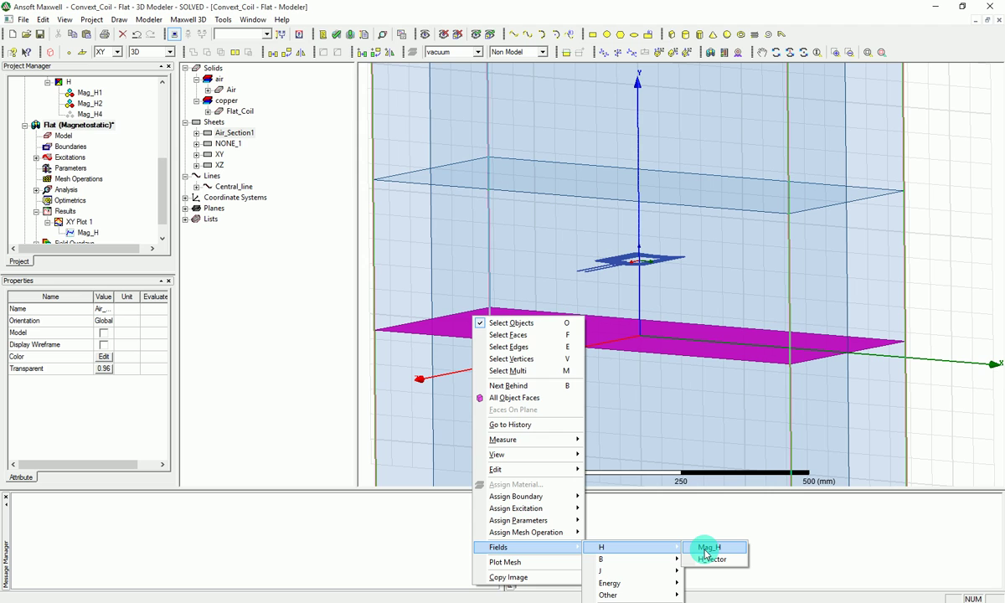
click(707, 549)
click(597, 269)
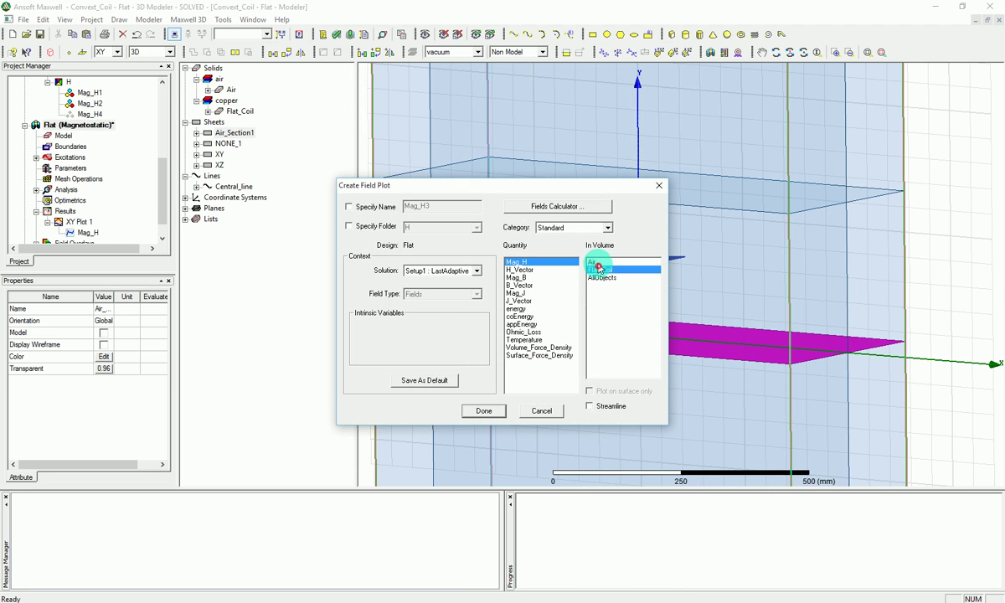
click(483, 411)
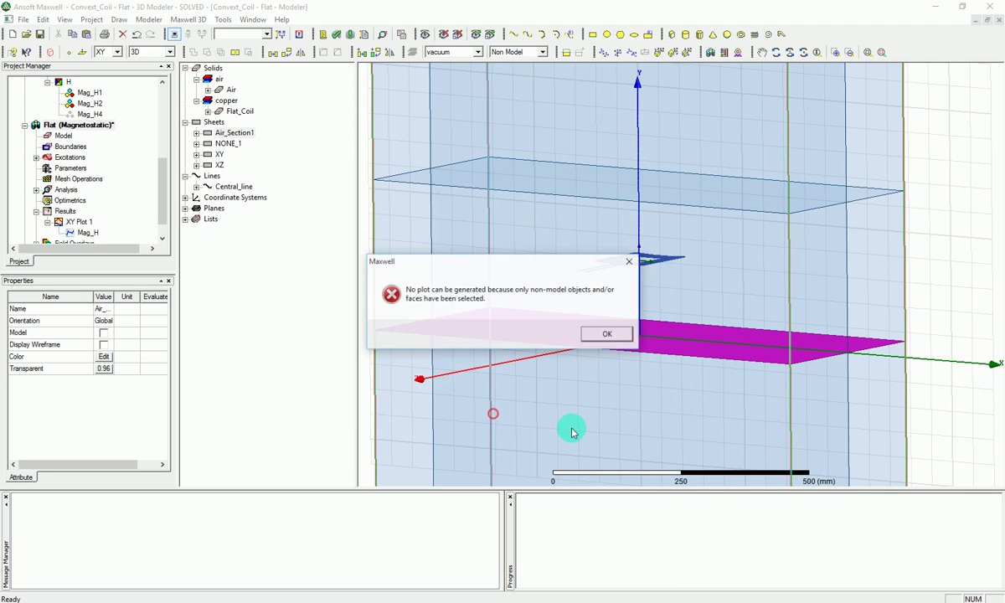
click(605, 336)
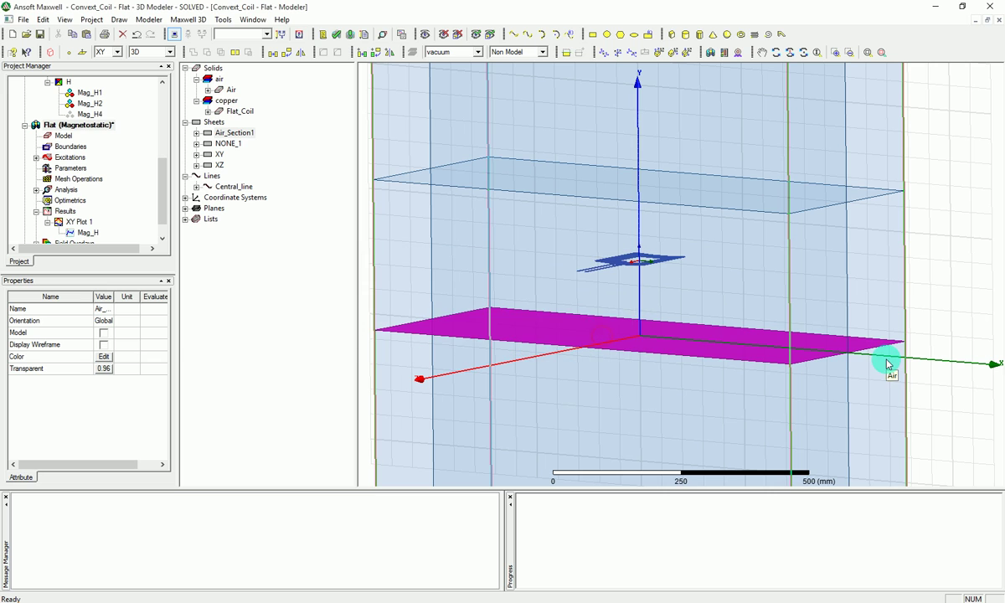
click(980, 283)
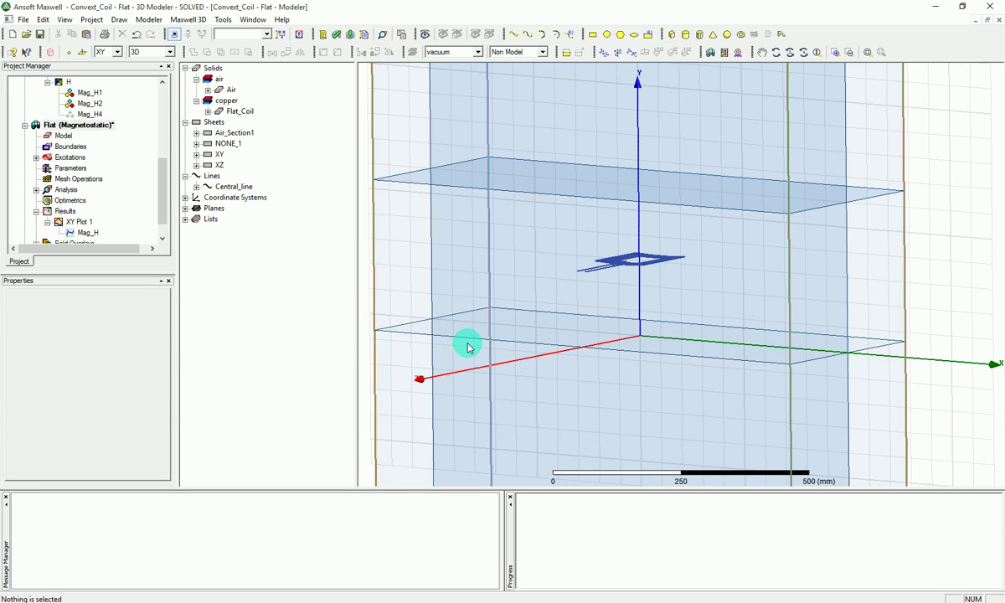
Step: Show the Mag_H1 overlay under Field Overlays > H, scaled 1 to 200 A_per_meter
click(982, 215)
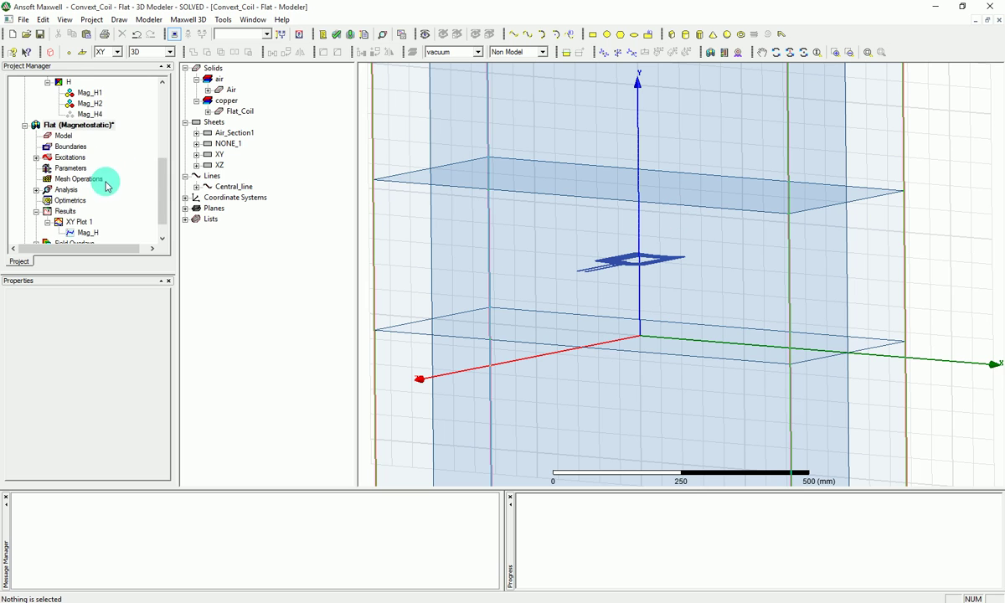
mouse_move(164, 172)
mouse_down()
mouse_move(161, 205)
mouse_move(162, 123)
mouse_move(159, 173)
mouse_up()
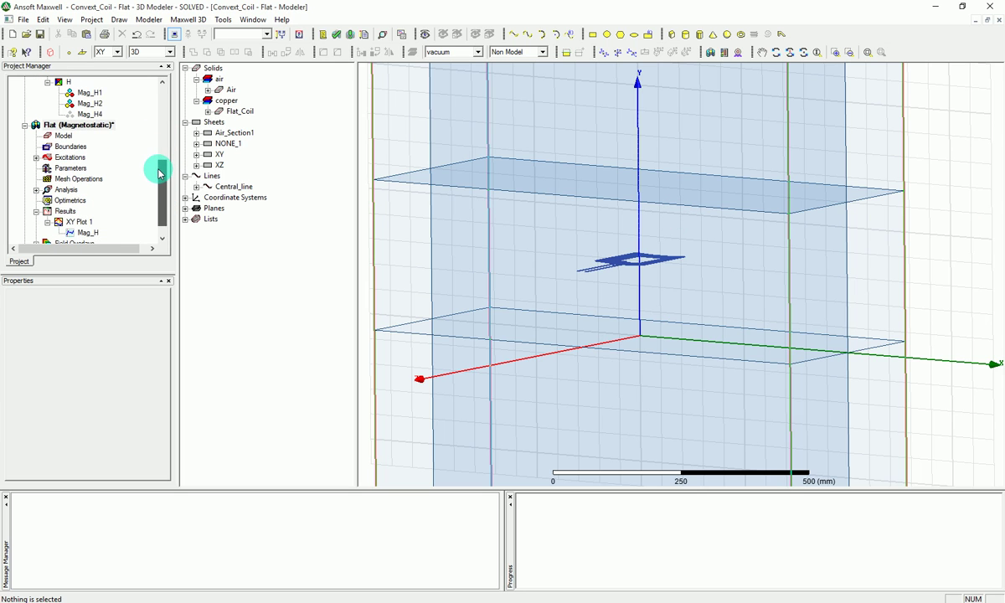
click(409, 184)
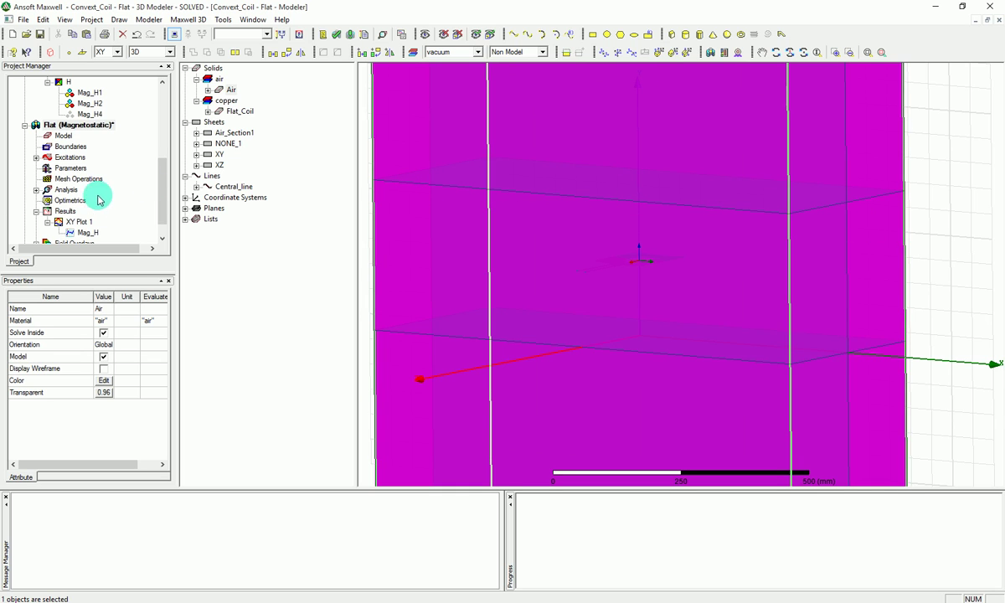
drag(161, 181, 162, 192)
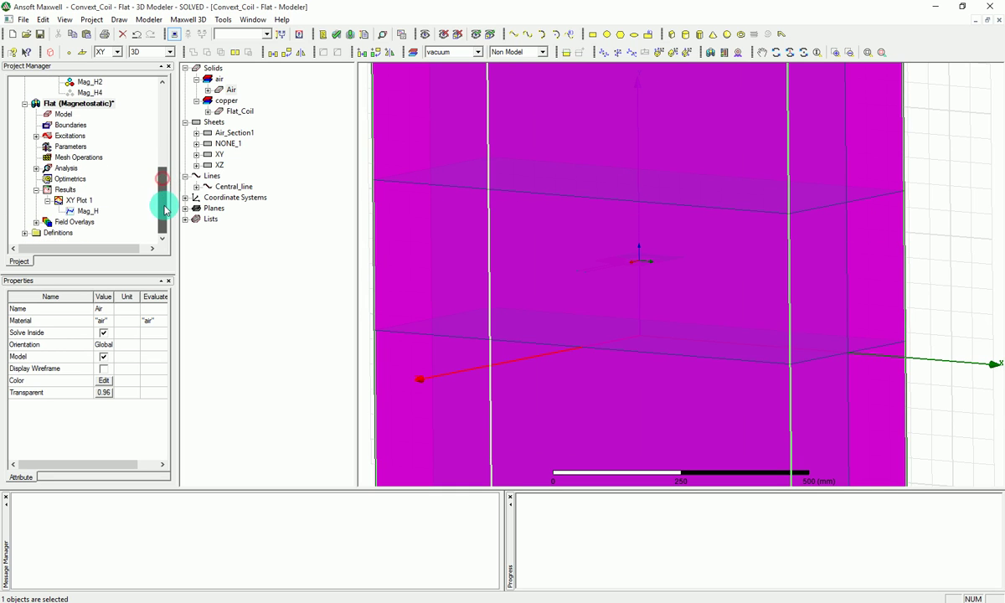
click(37, 222)
click(58, 232)
click(47, 232)
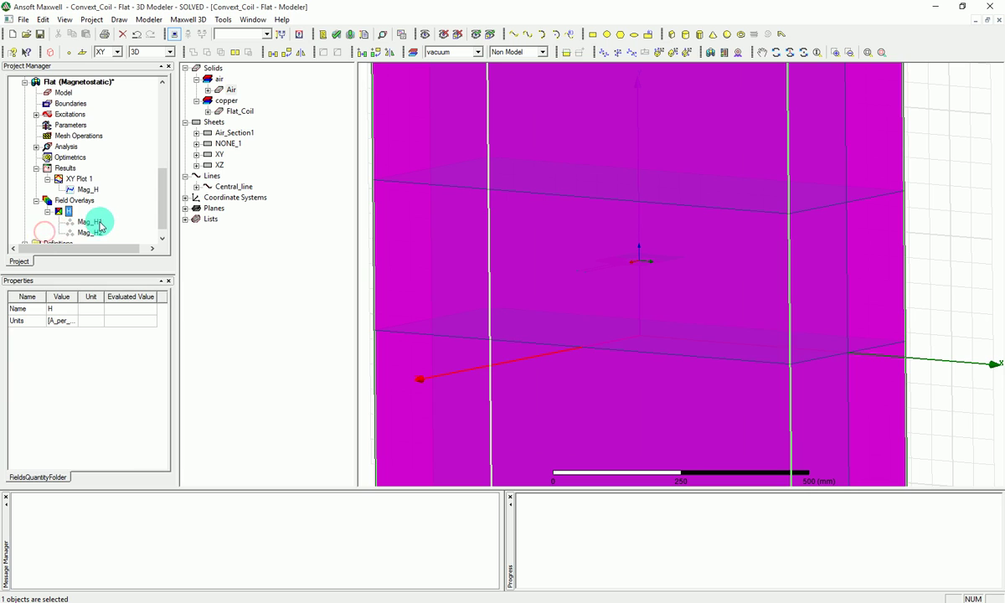
click(90, 222)
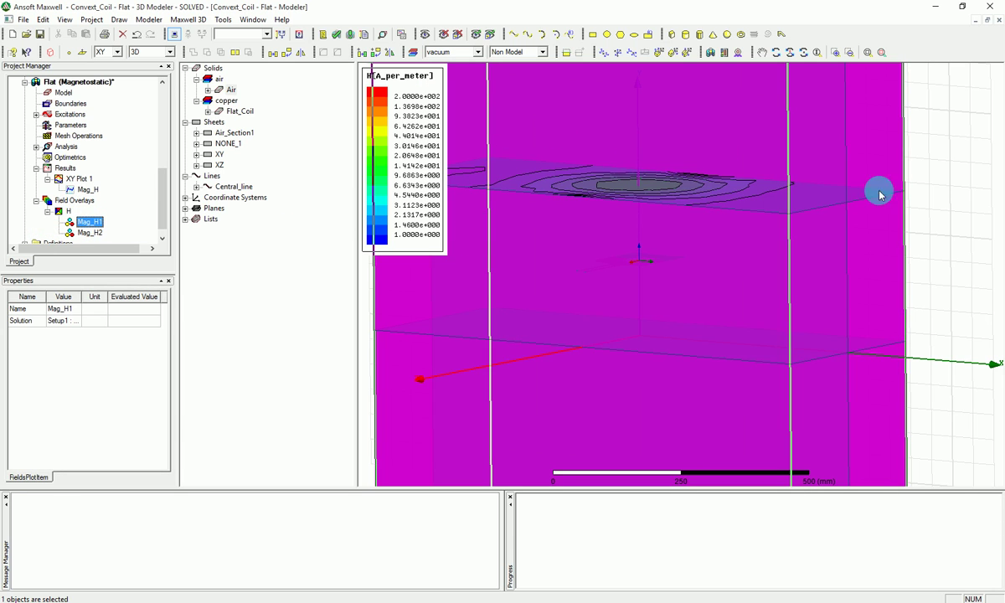
Step: Deselect, then orbit and zoom to view the Mag_H contour rings from directly above the coil
click(962, 183)
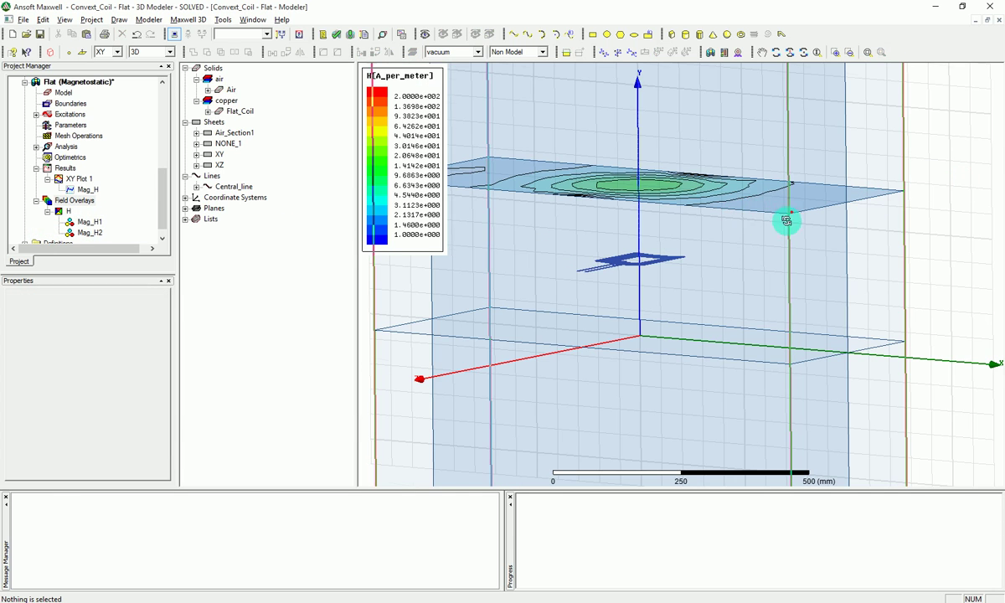
alt+drag(791, 211, 762, 331)
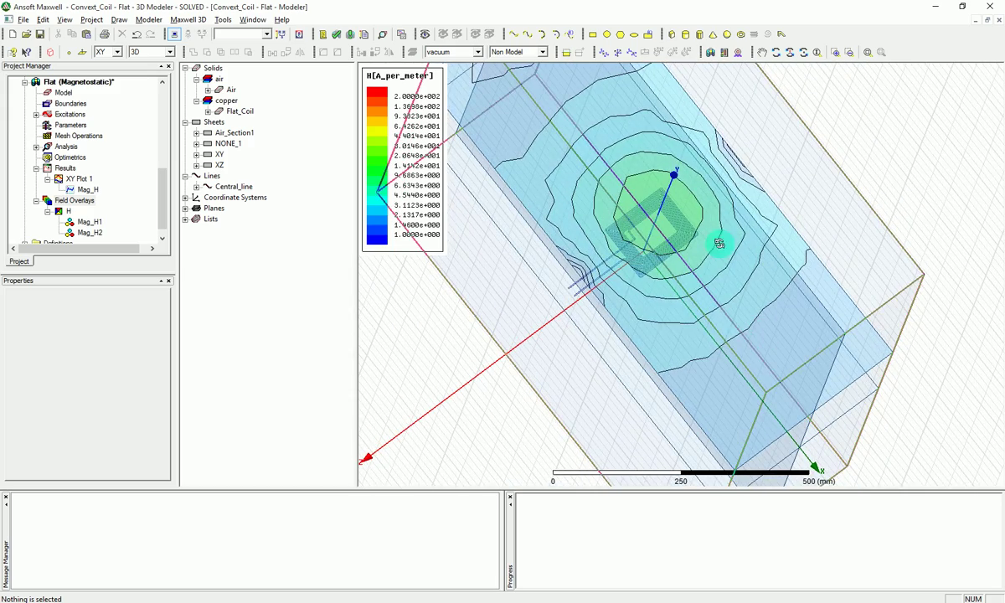
scroll(686, 248, up, 1)
scroll(687, 248, up, 1)
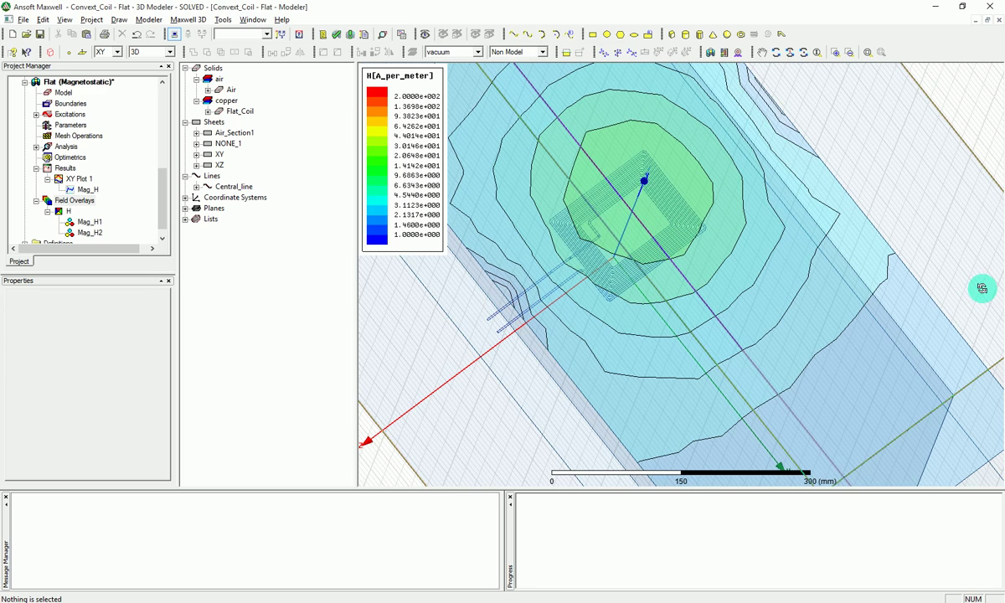
alt+drag(980, 287, 763, 114)
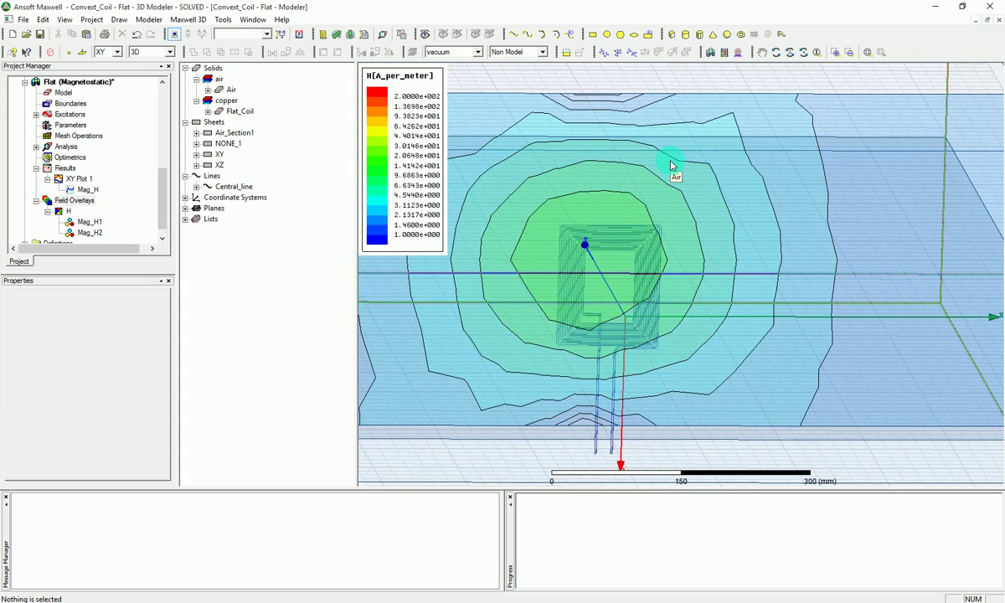